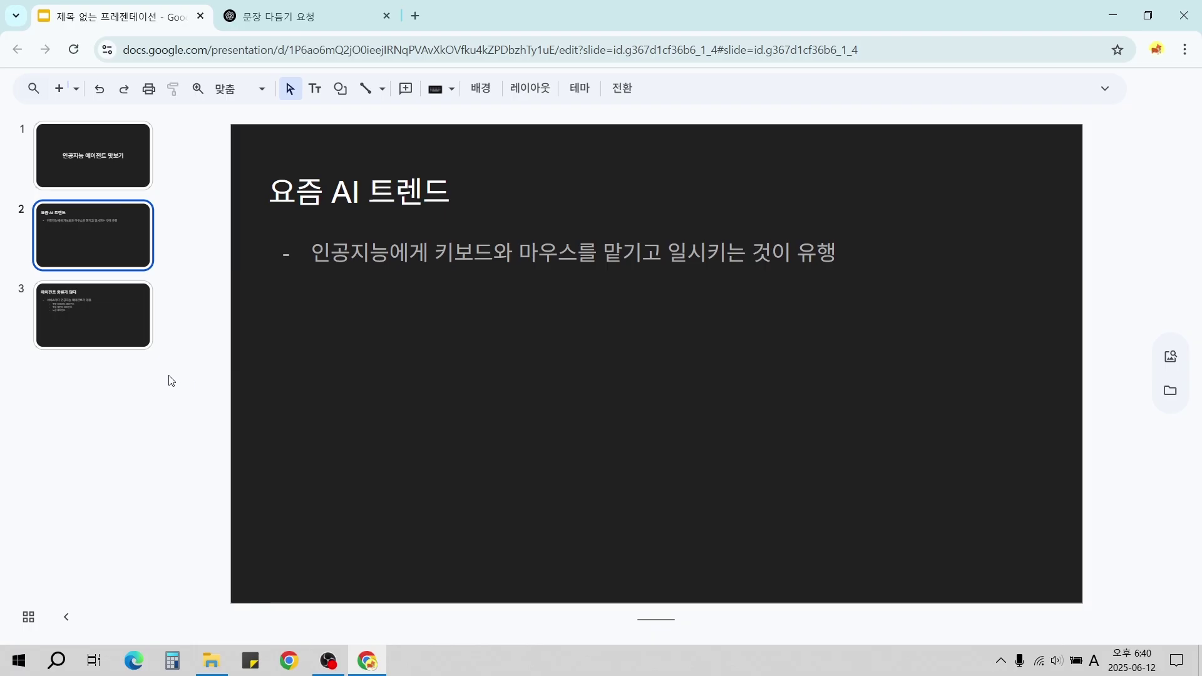
Advance the deck to slide 5, showing the plug photo and the mcpServers JSON config.
key(Down)
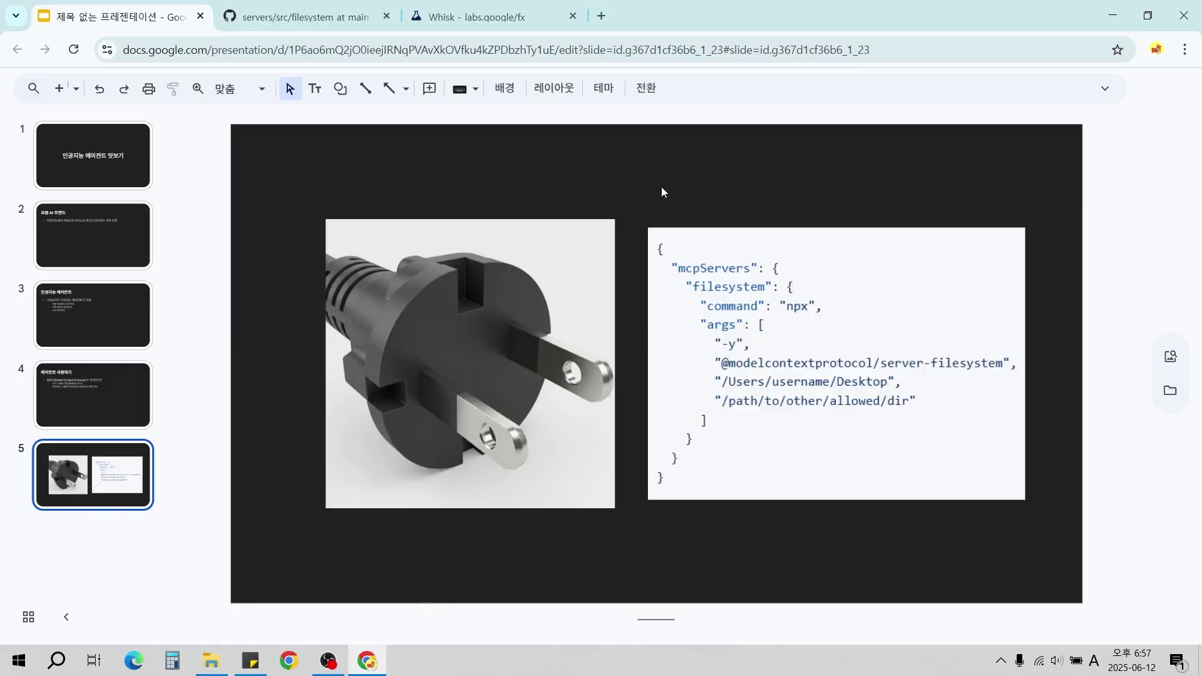
Draw a red arrow between the plug's prongs and box the JSON configuration code in red.
mouse_move(529, 434)
mouse_down()
mouse_move(561, 416)
mouse_move(533, 446)
mouse_up()
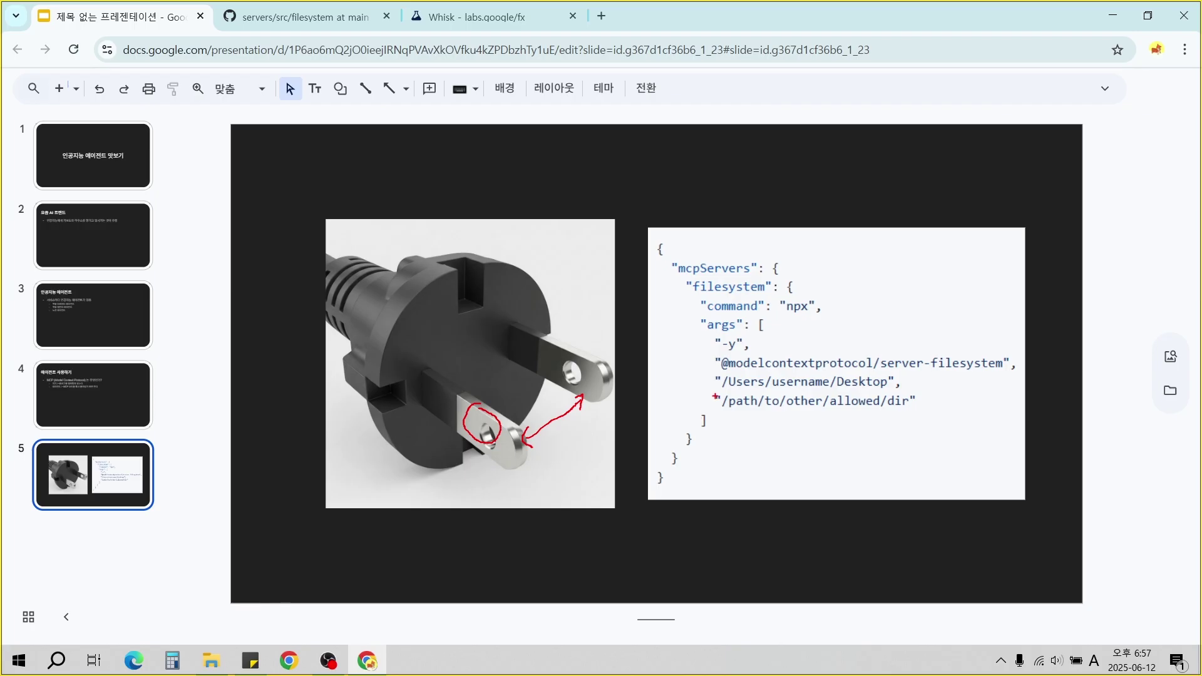
mouse_move(654, 233)
mouse_down()
mouse_move(730, 300)
mouse_move(1017, 477)
mouse_move(1022, 494)
mouse_up()
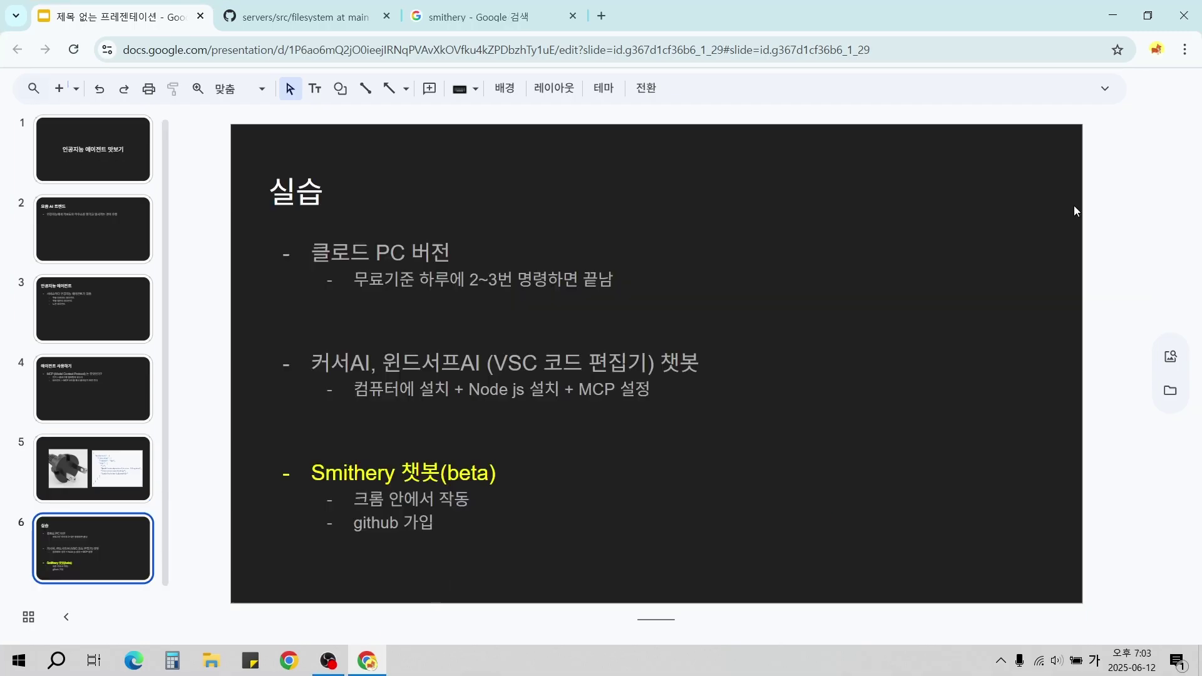
Outline the Claude PC, Cursor/Windsurf and Smithery chatbot items, then bring up the Google 'smithery' search.
mouse_move(292, 221)
mouse_down()
mouse_move(378, 255)
mouse_move(455, 262)
mouse_up()
drag(305, 342, 481, 376)
mouse_move(305, 452)
mouse_down()
mouse_move(373, 483)
mouse_move(501, 491)
mouse_up()
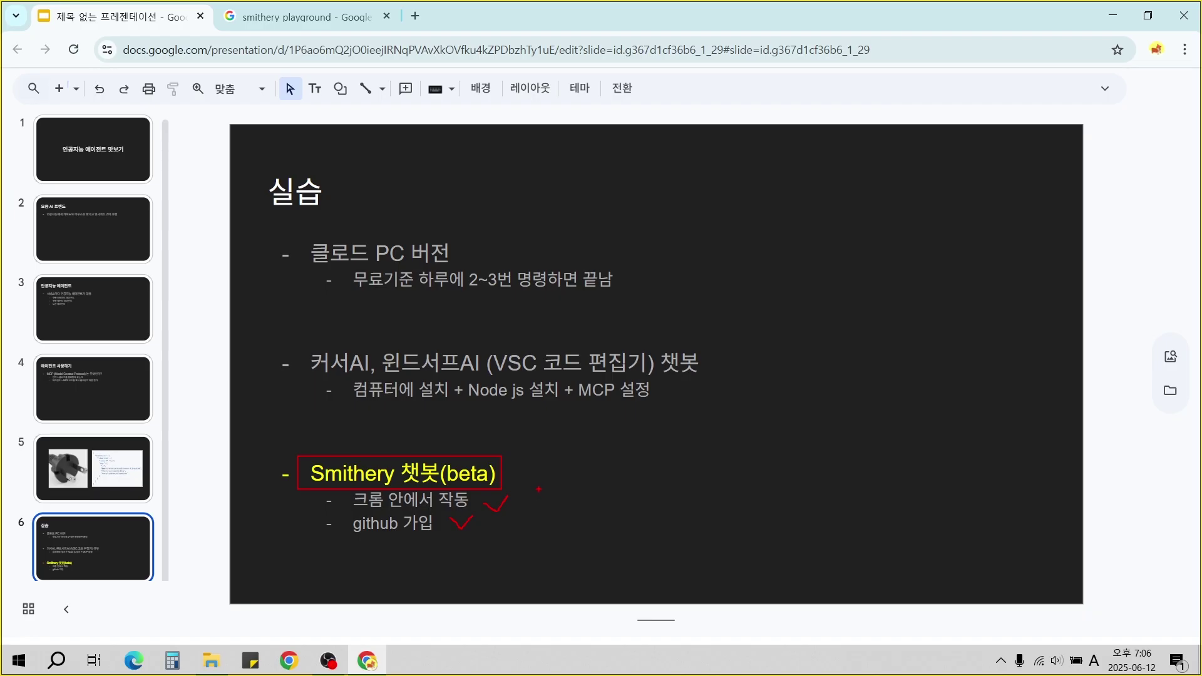
key(ctrl+Tab)
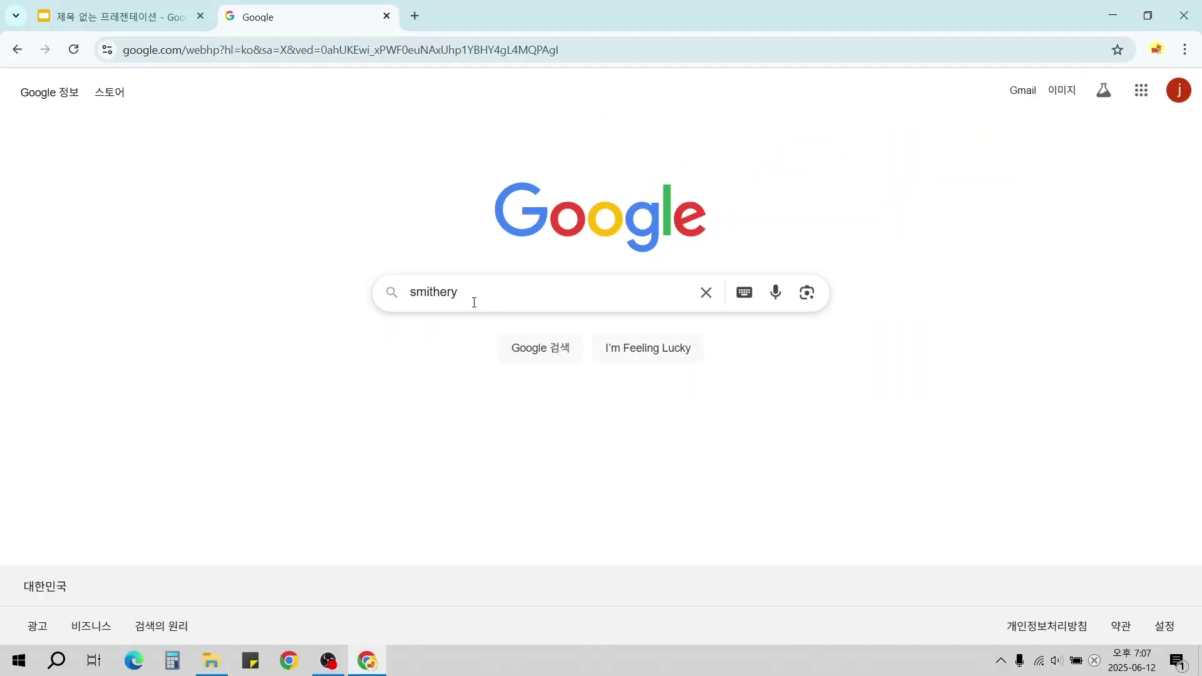
Search for smithery, open smithery.ai, dismiss the translate popup and choose Continue with GitHub.
click(474, 302)
key(Return)
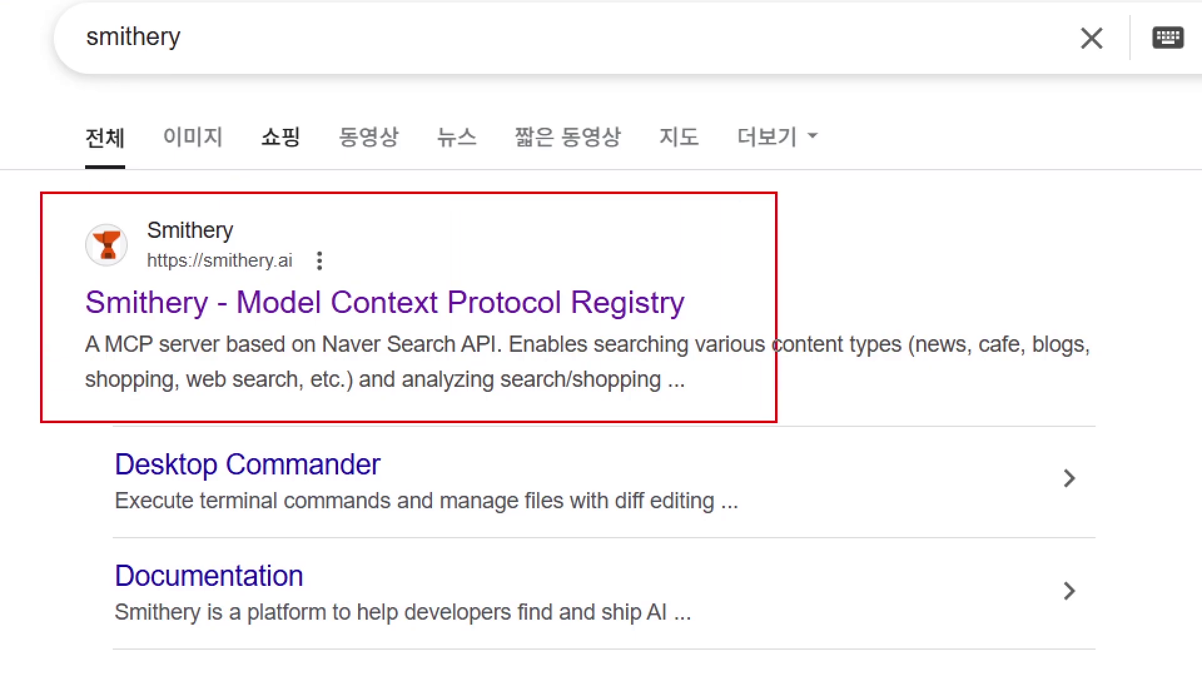
click(375, 303)
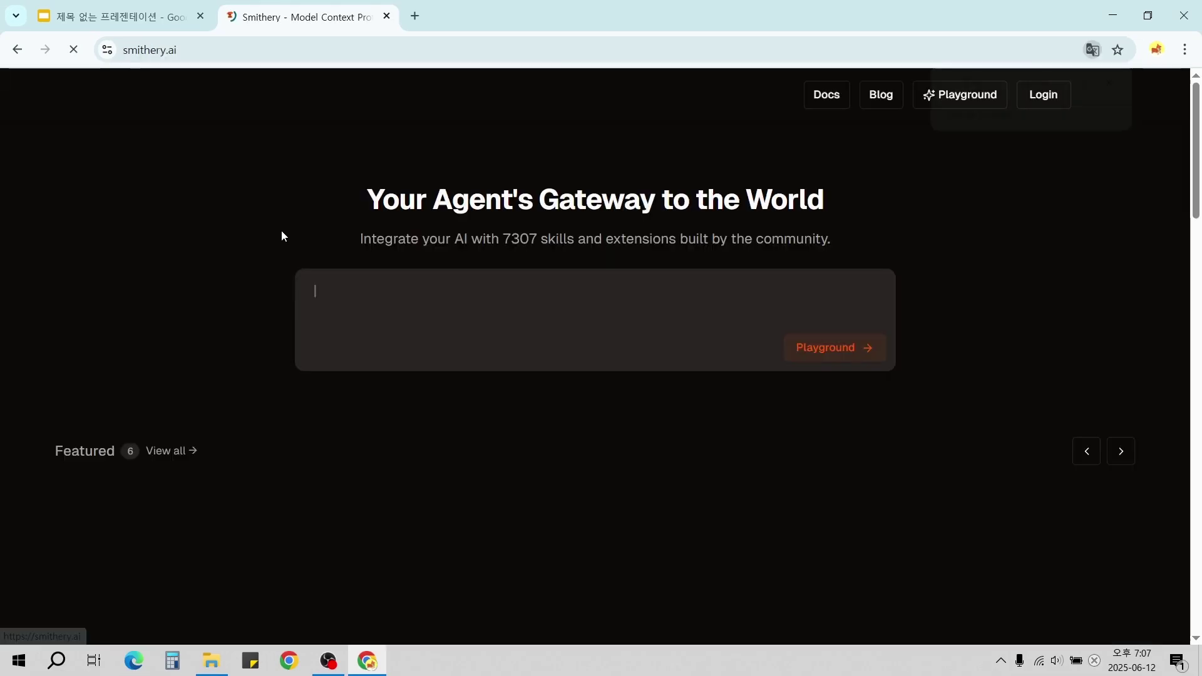
click(1113, 83)
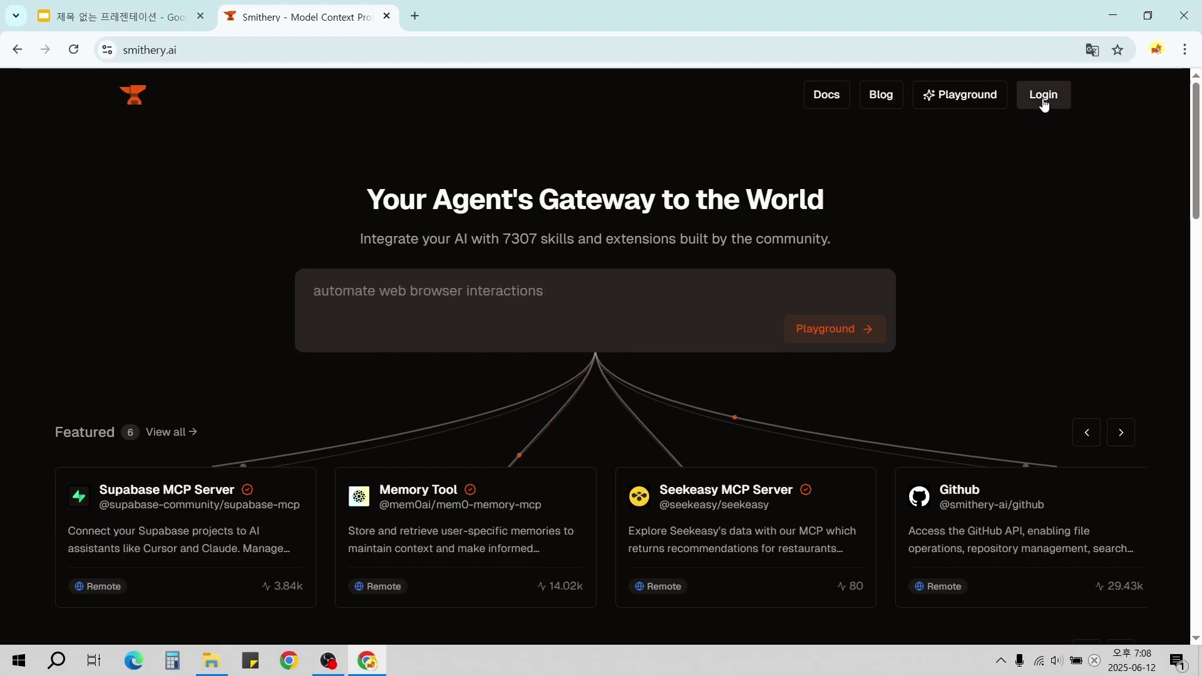
click(995, 108)
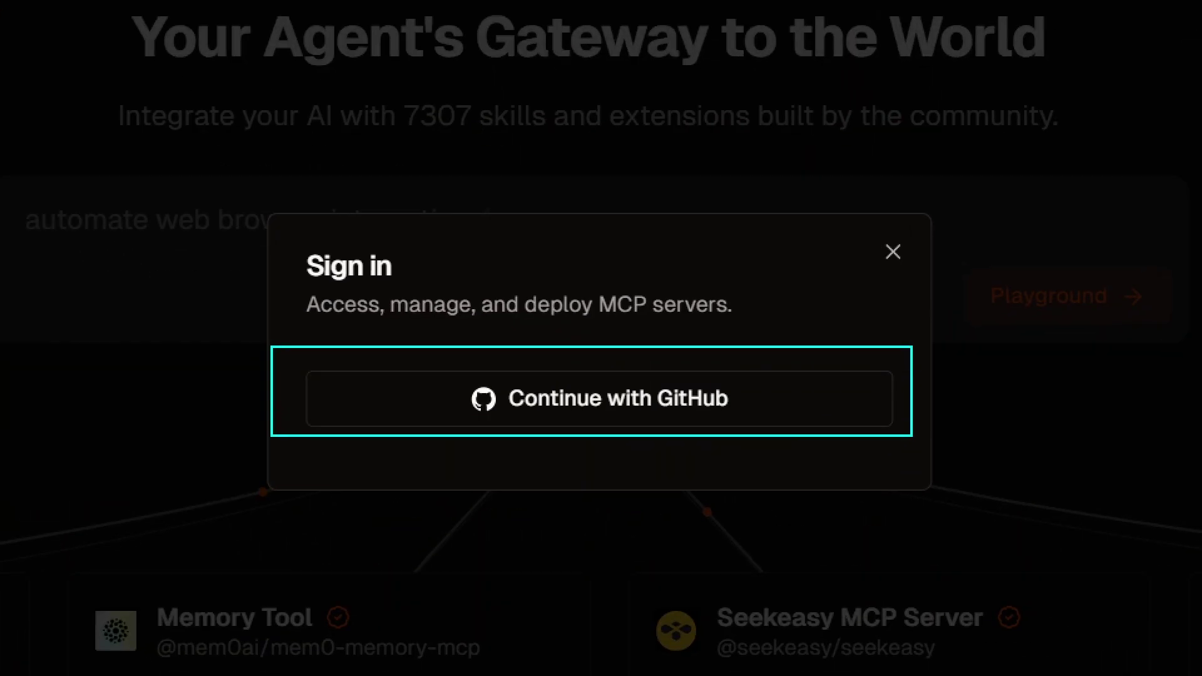
click(738, 416)
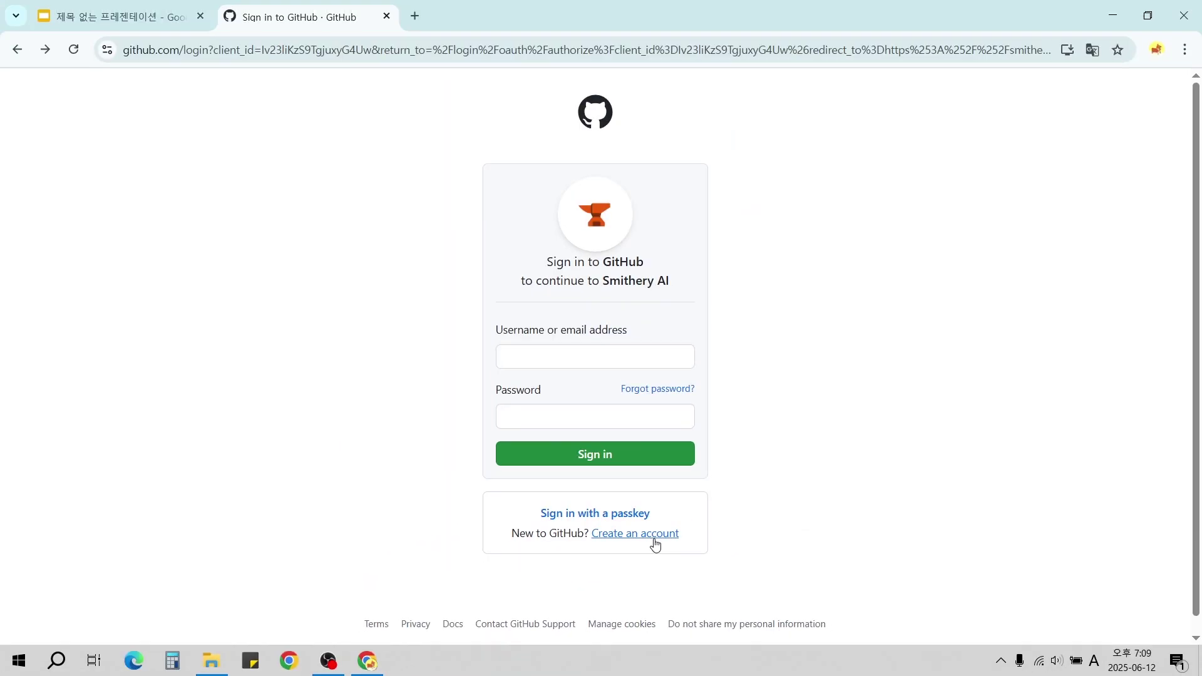
Create a new GitHub account with a password and test username, then submit the sign-up form.
click(655, 539)
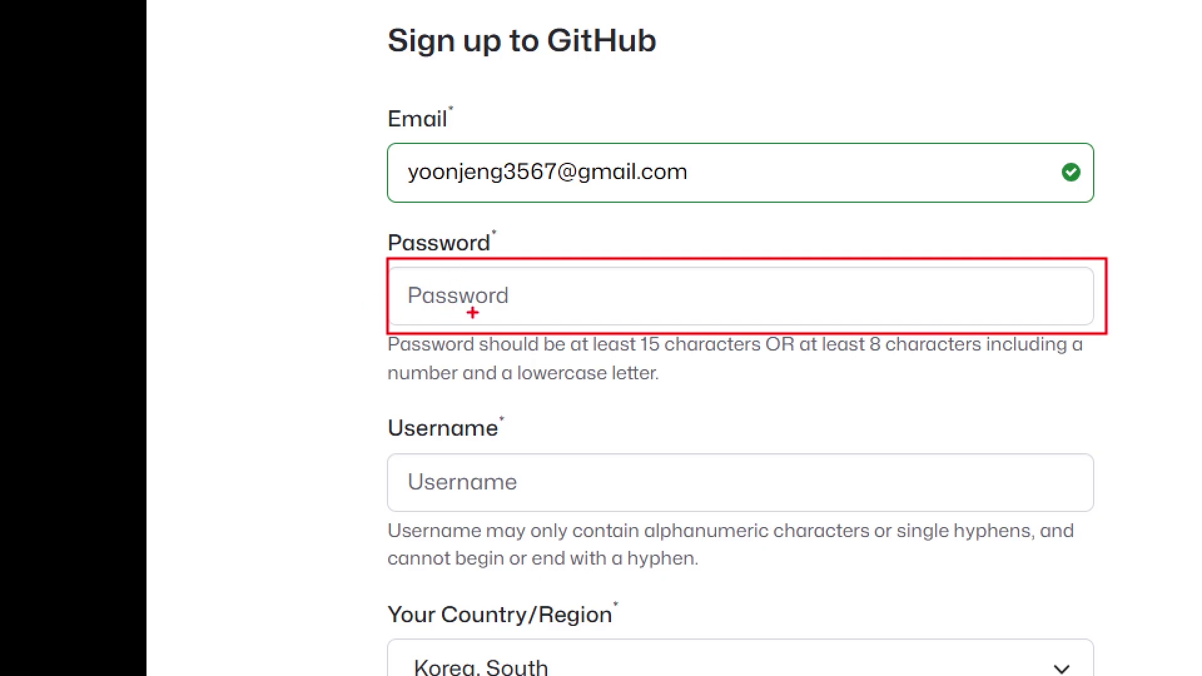
click(473, 313)
text(••••••••••)
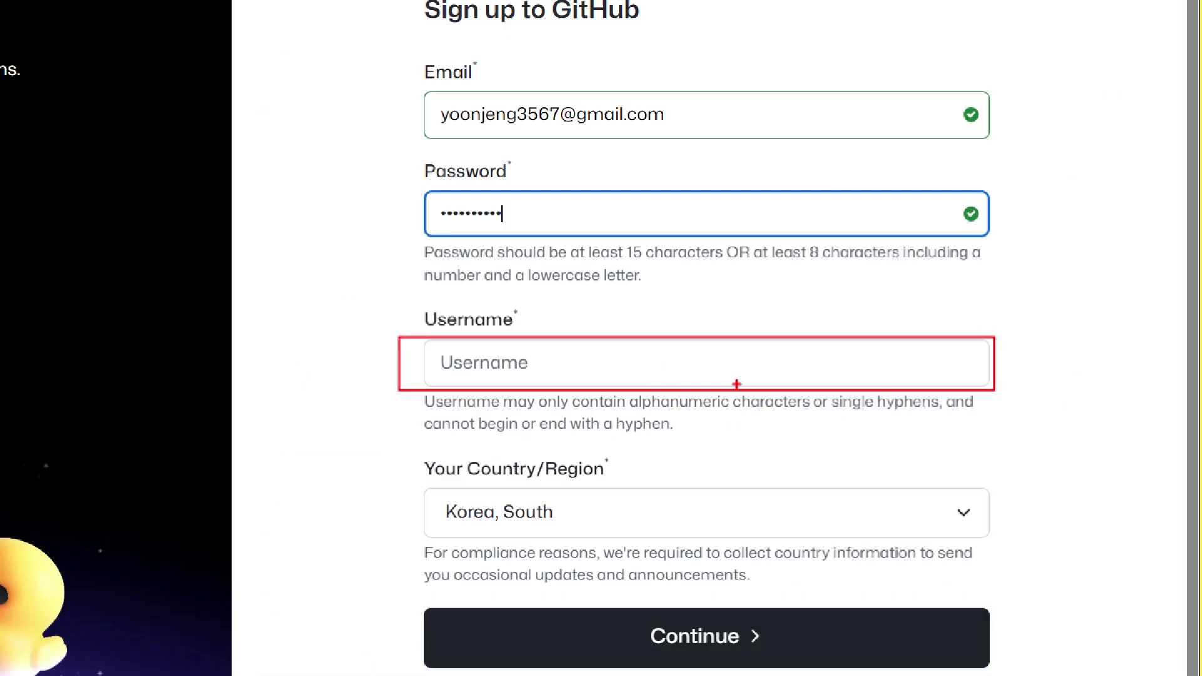
click(651, 379)
text(test321357321896)
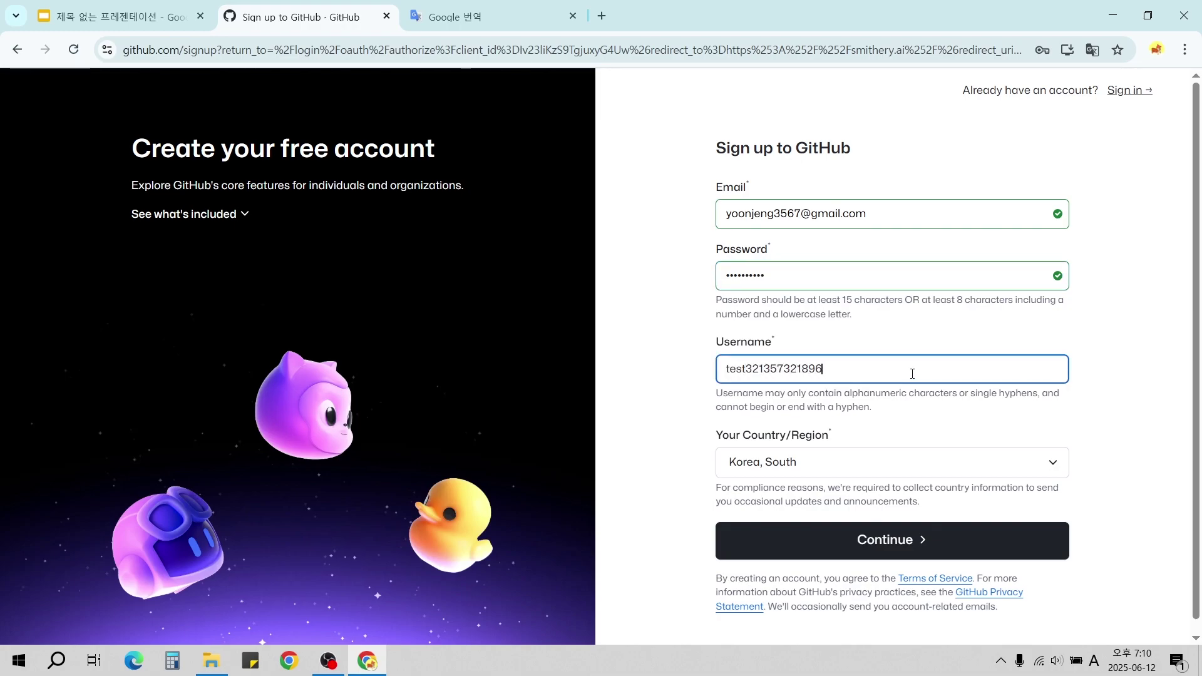
click(1036, 429)
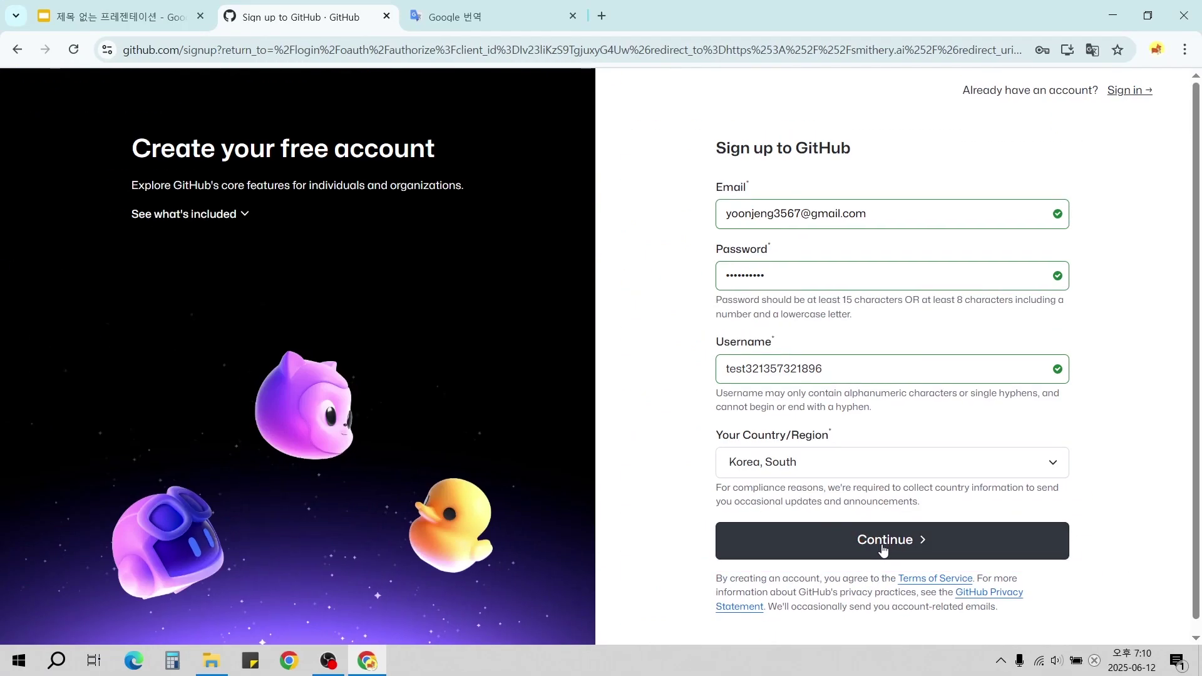
click(752, 522)
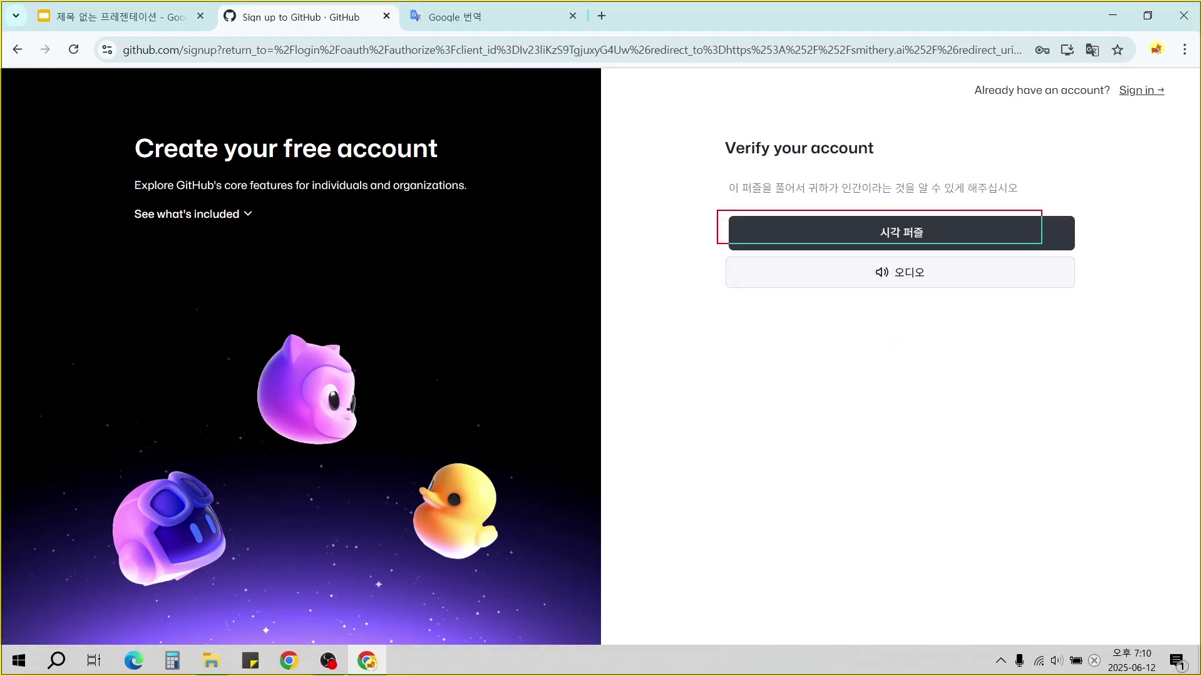
Start the visual puzzle and move the train to the target cell for round 1.
click(973, 244)
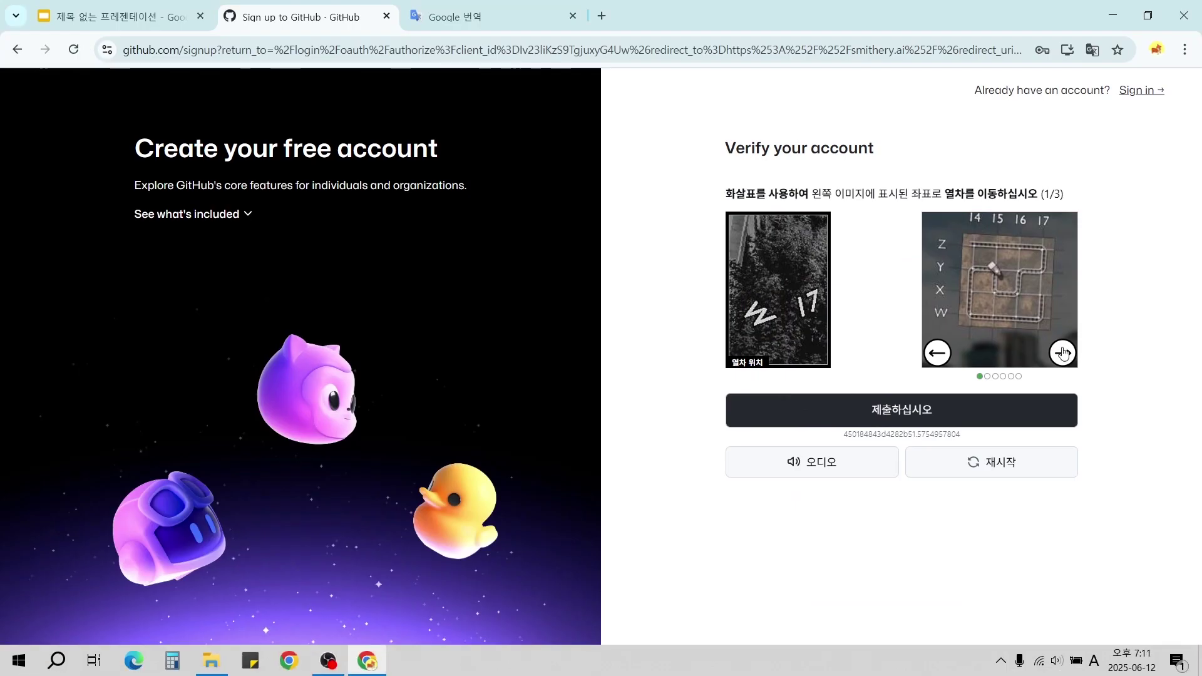
click(987, 448)
click(988, 448)
click(988, 449)
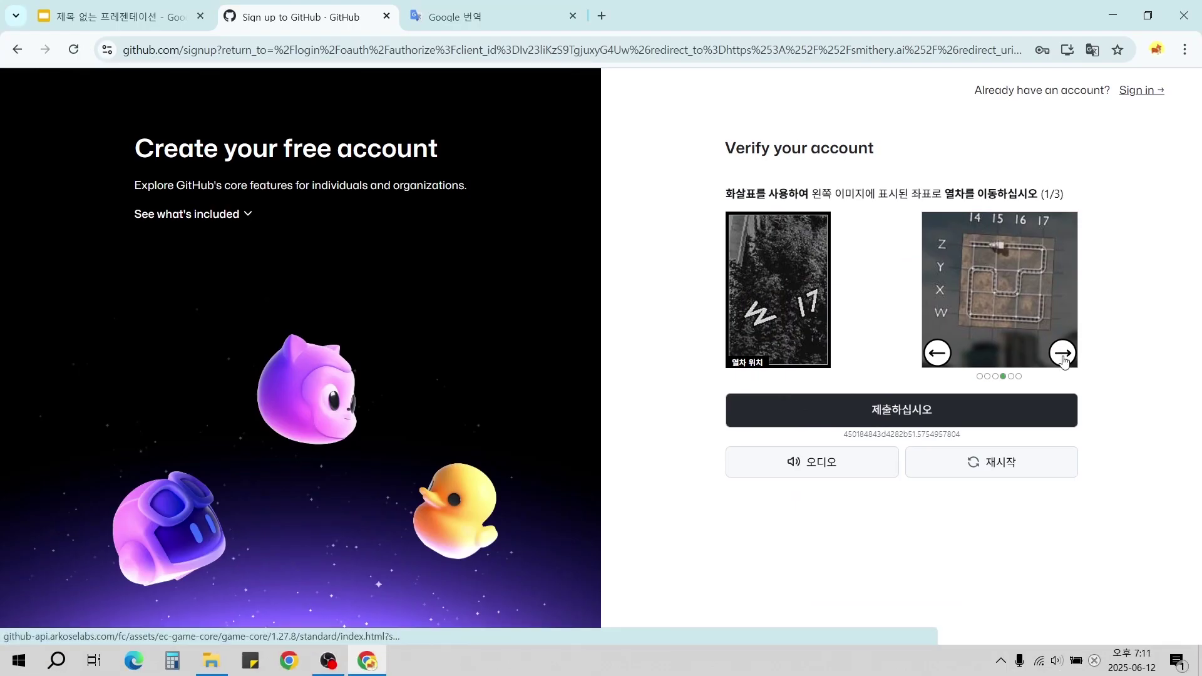
click(1062, 355)
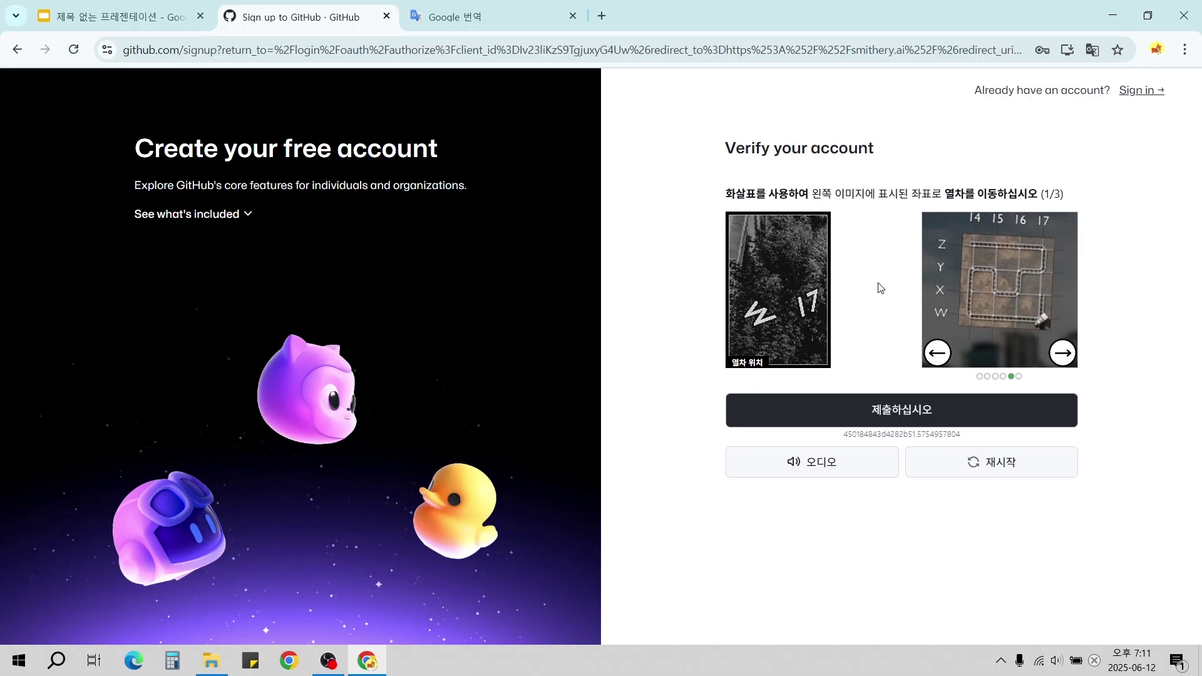
click(915, 412)
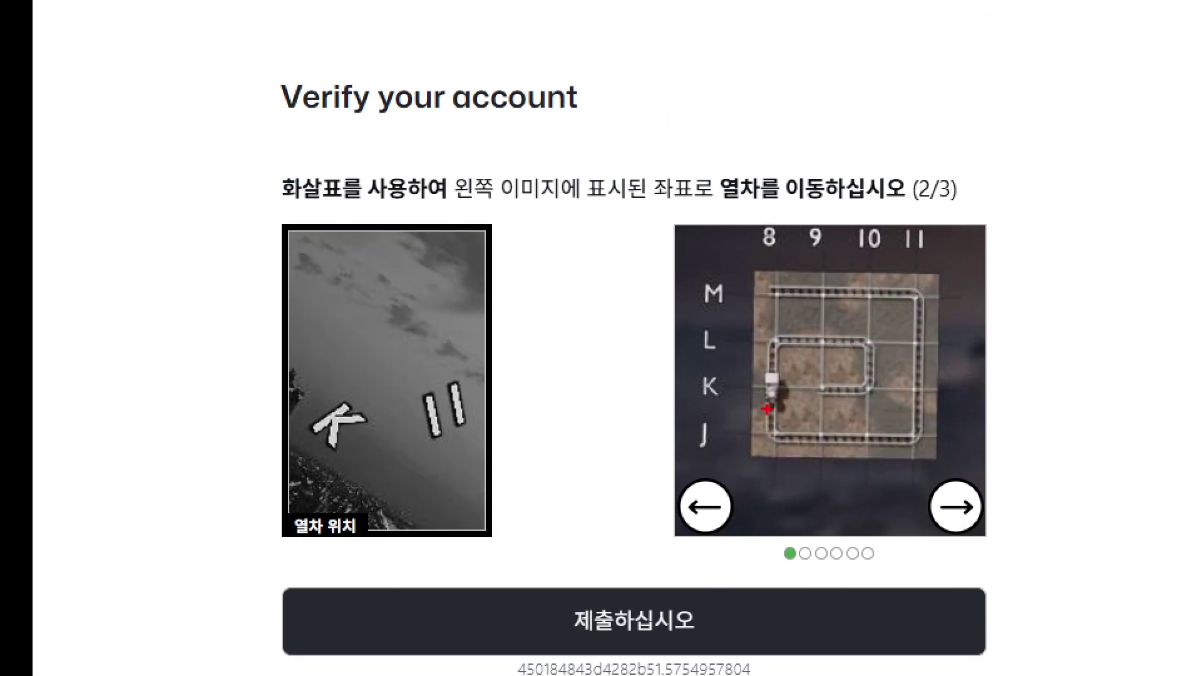
Mark the puzzle instructions, then solve and submit round 2 of the train puzzle.
drag(256, 156, 980, 226)
key(Escape)
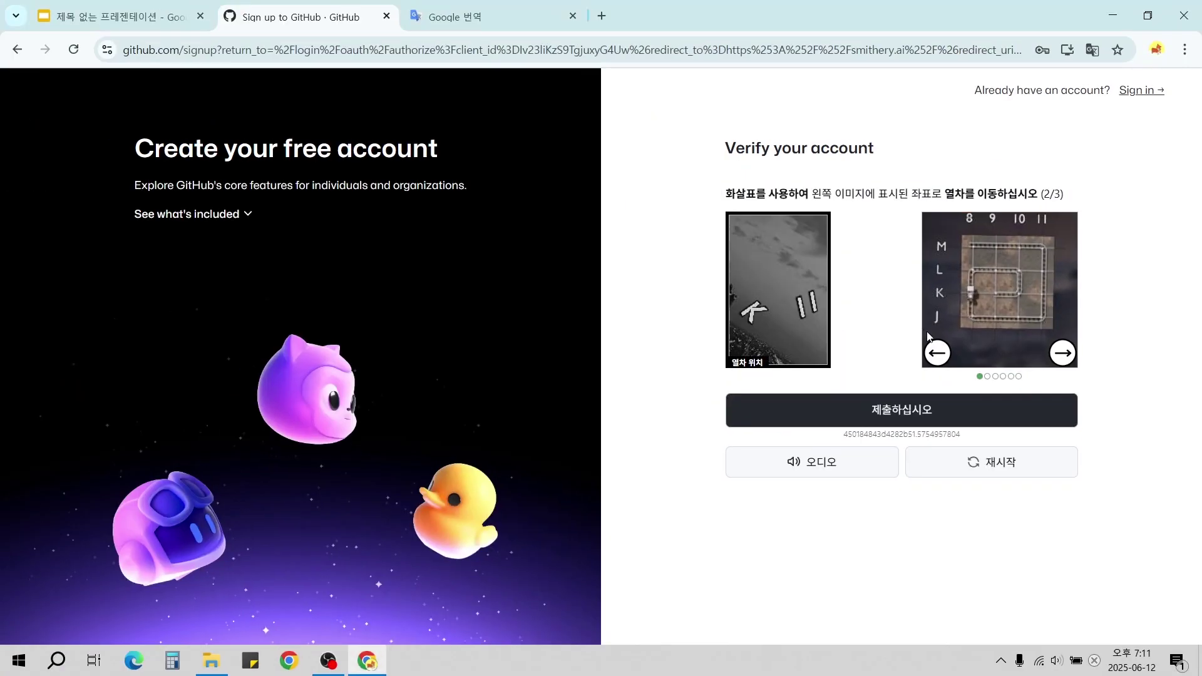
click(1063, 353)
click(1063, 353)
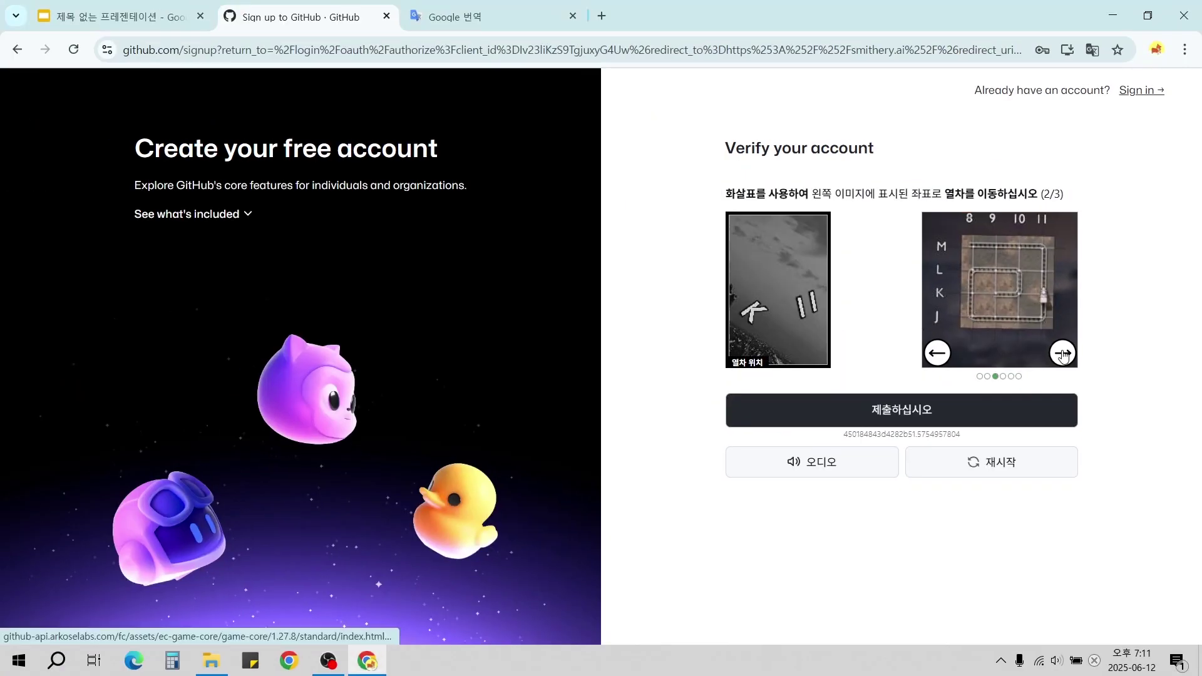
click(990, 411)
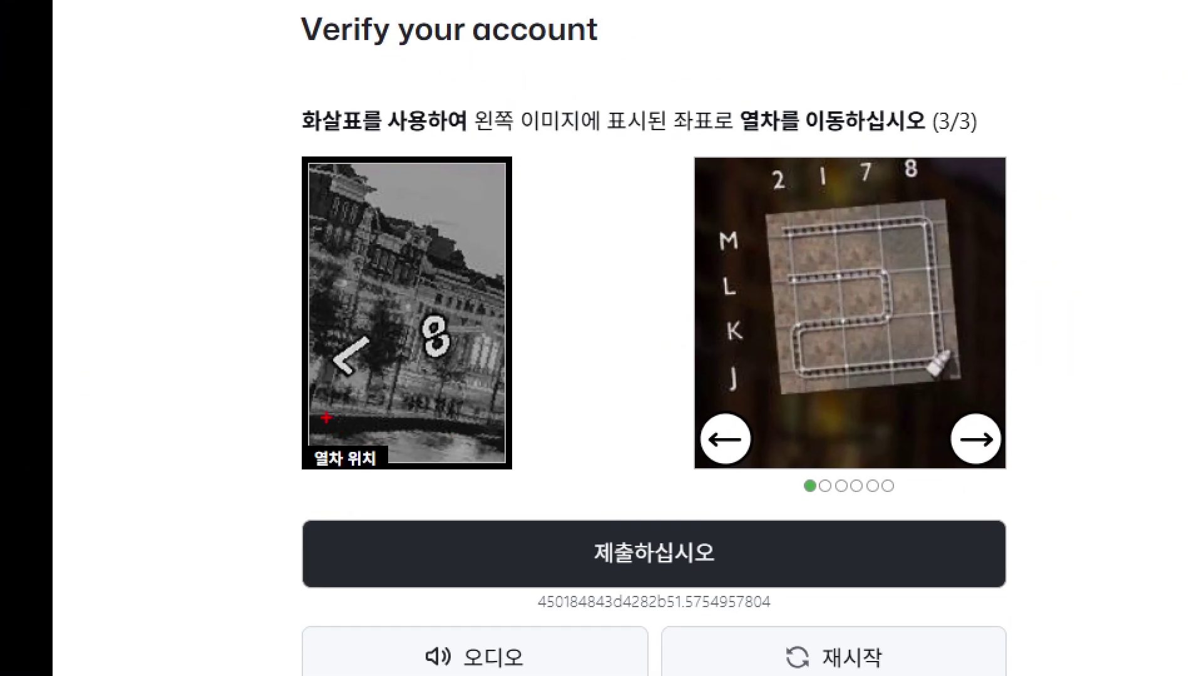
Outline the arrow, 8 and target-cell clues, then solve and submit the final round.
drag(321, 318, 397, 396)
drag(417, 288, 492, 388)
drag(711, 271, 757, 310)
drag(896, 147, 941, 189)
drag(904, 259, 950, 304)
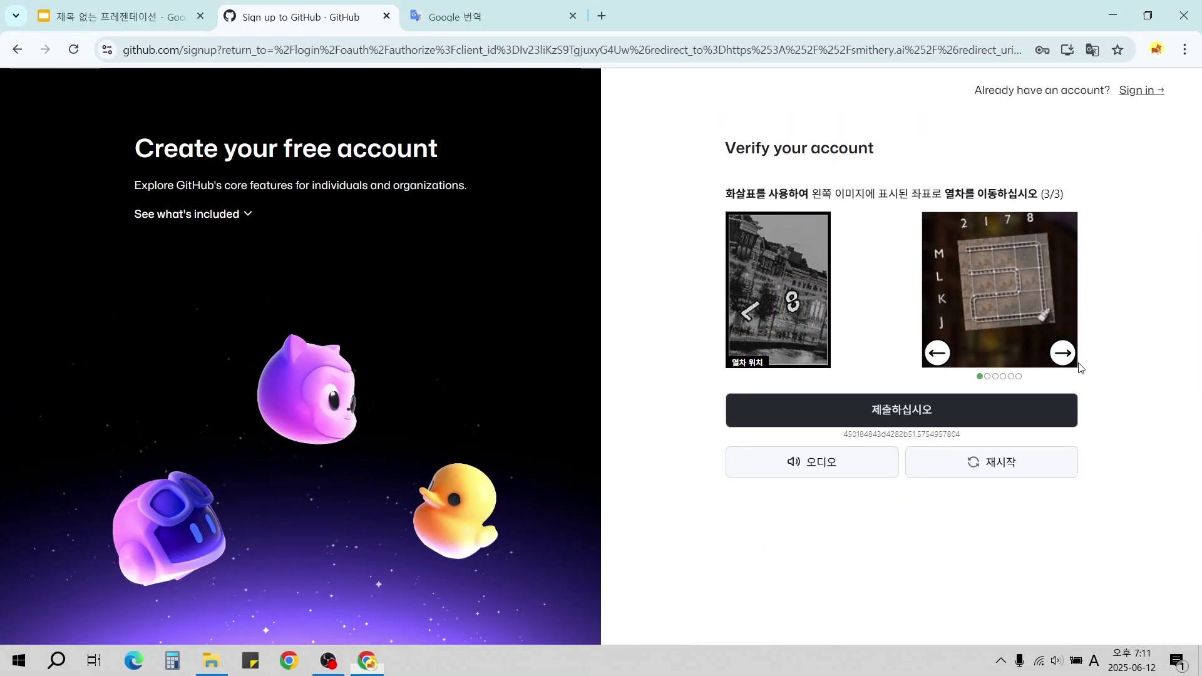
click(1063, 352)
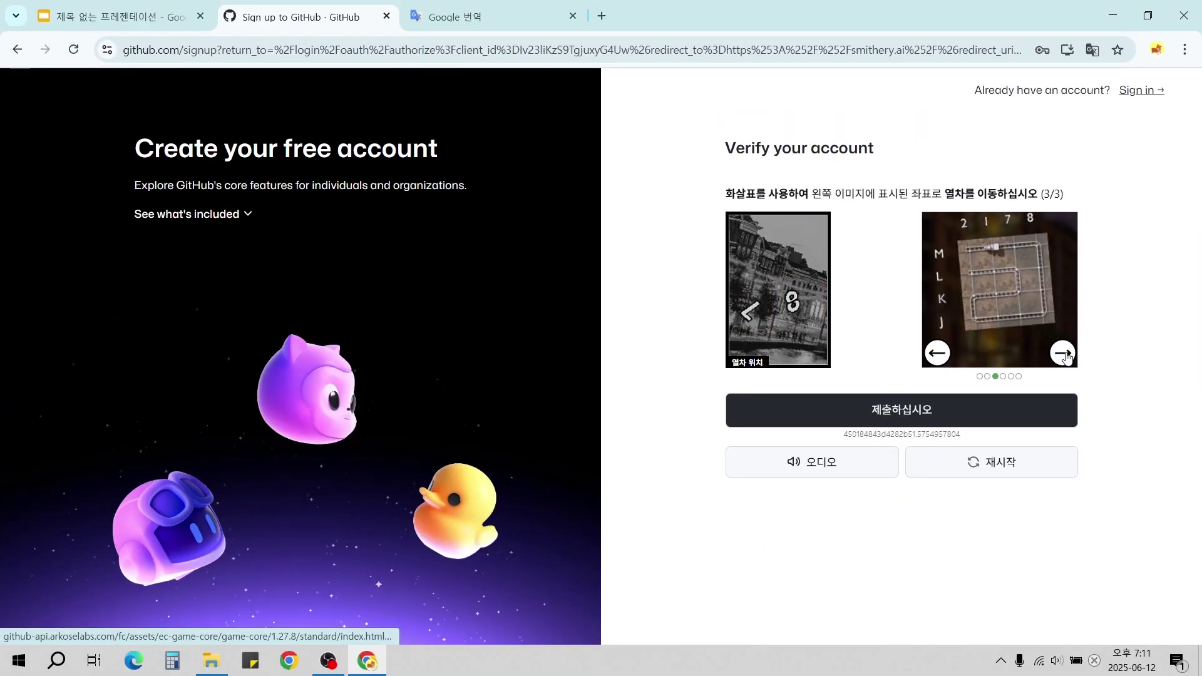
click(948, 407)
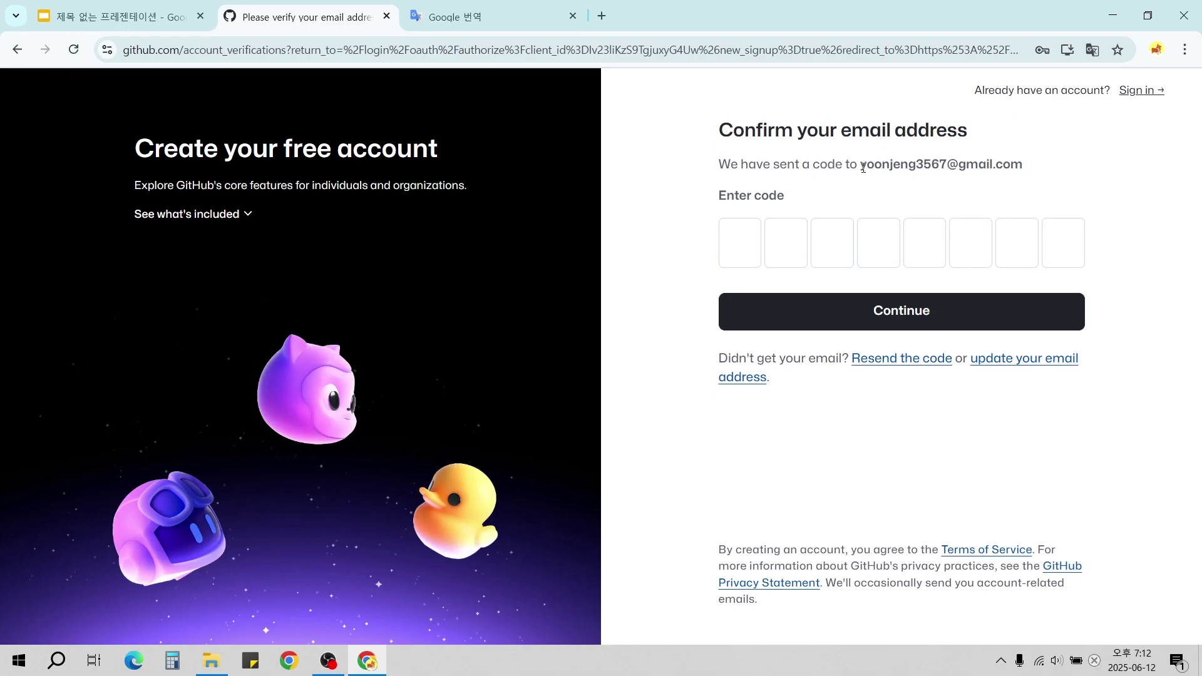
Highlight the email address the GitHub launch code was sent to.
mouse_move(860, 165)
mouse_down()
mouse_move(1028, 178)
mouse_move(873, 170)
mouse_up()
click(1032, 165)
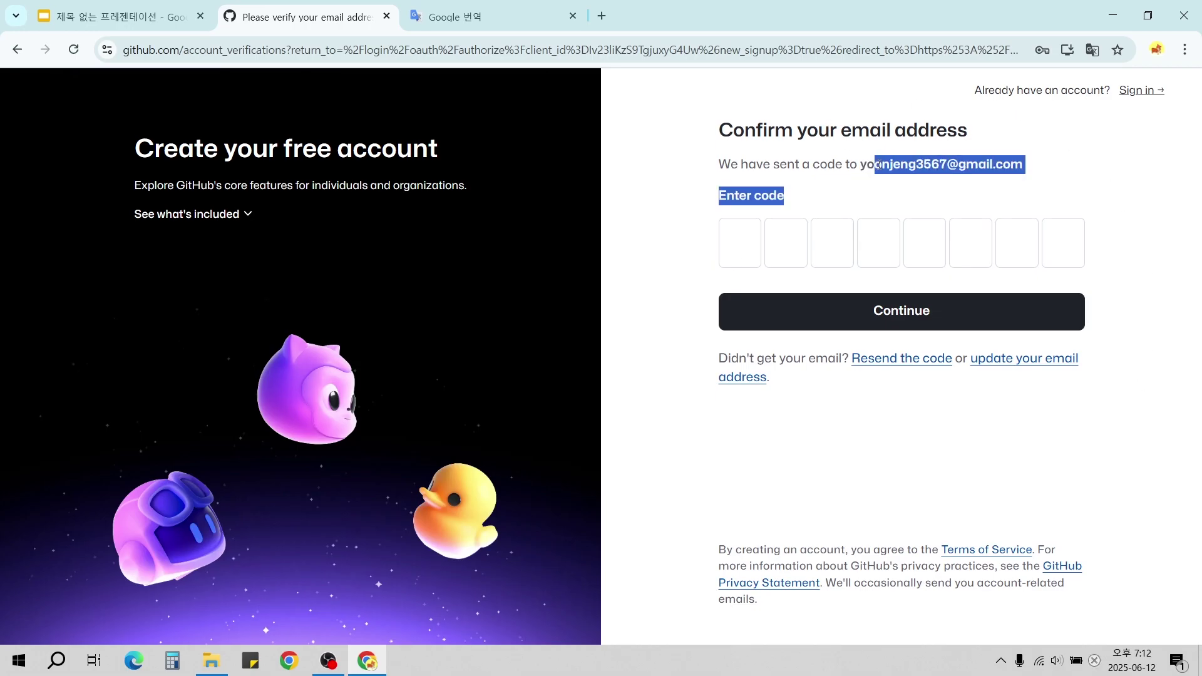
click(863, 174)
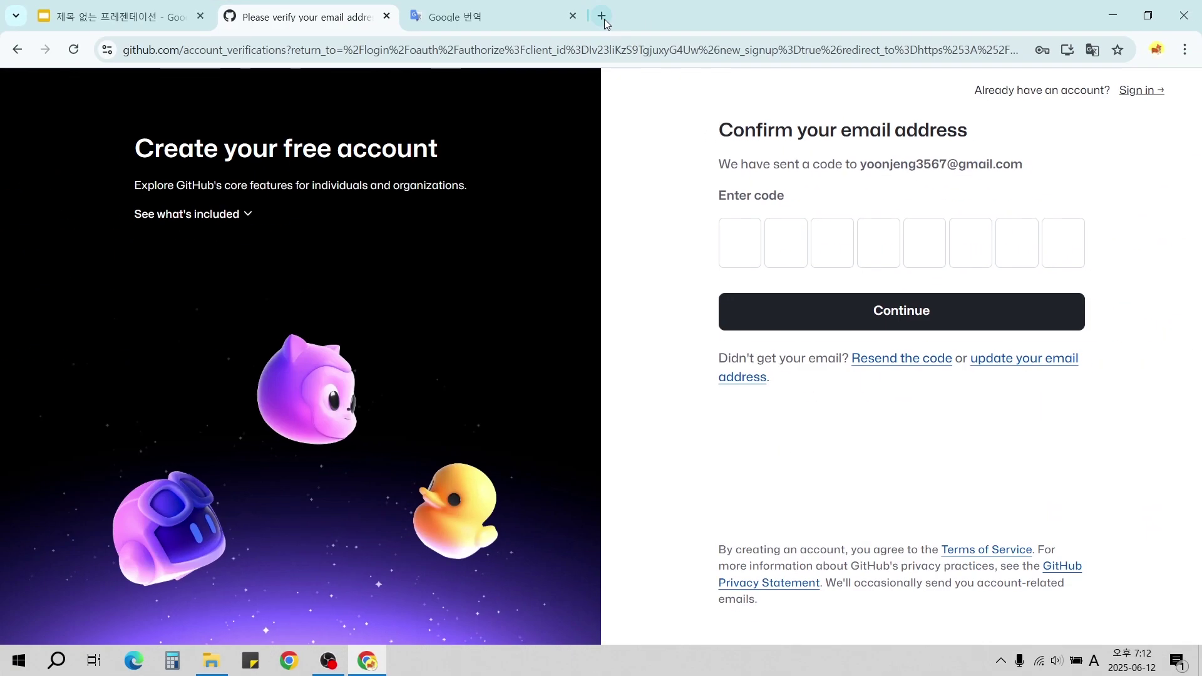
In a new tab, open Gmail's 'Your GitHub launch code' email and select the code.
click(546, 31)
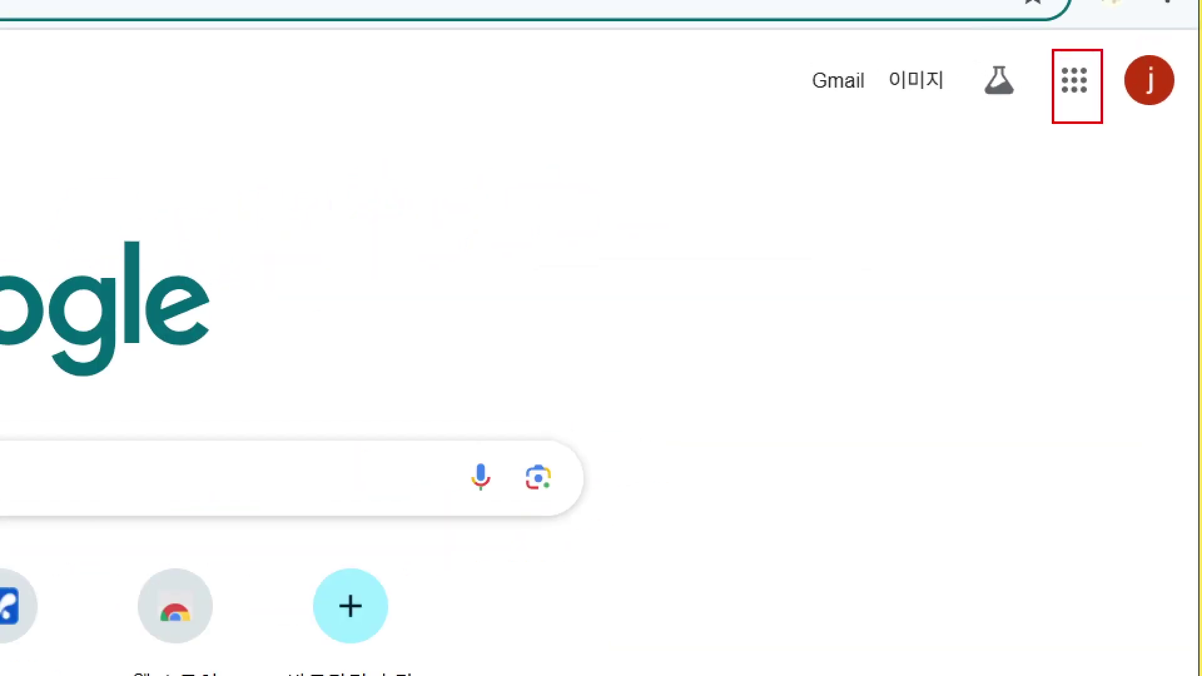
click(1074, 81)
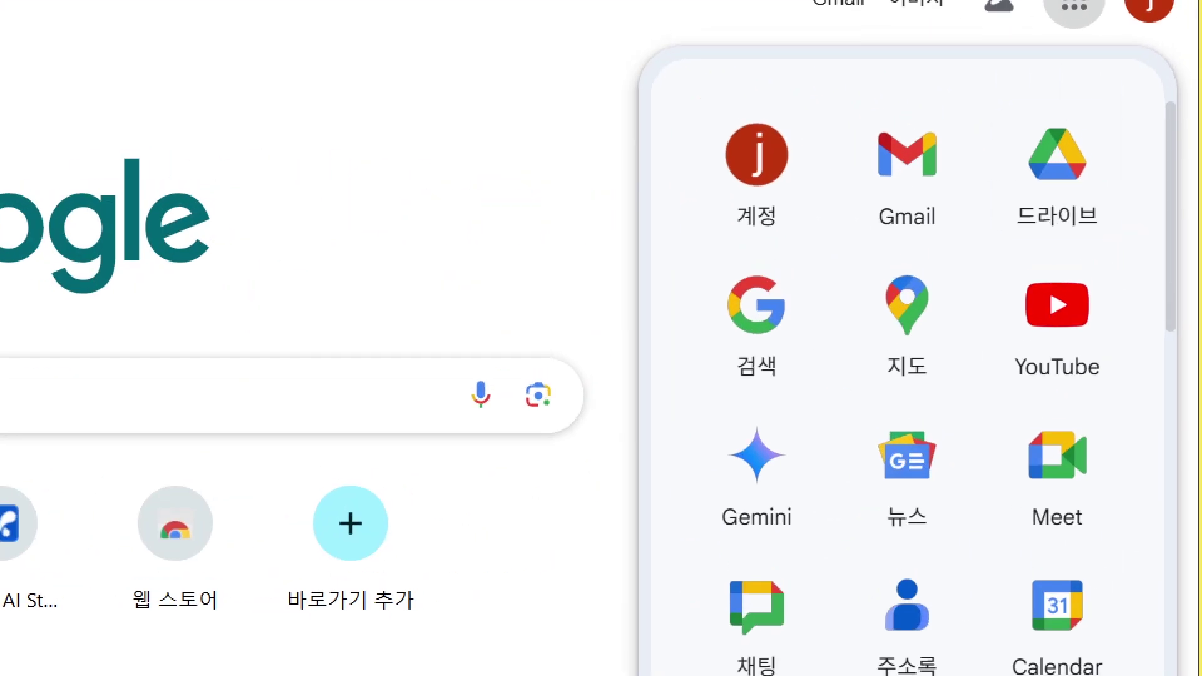
click(1072, 19)
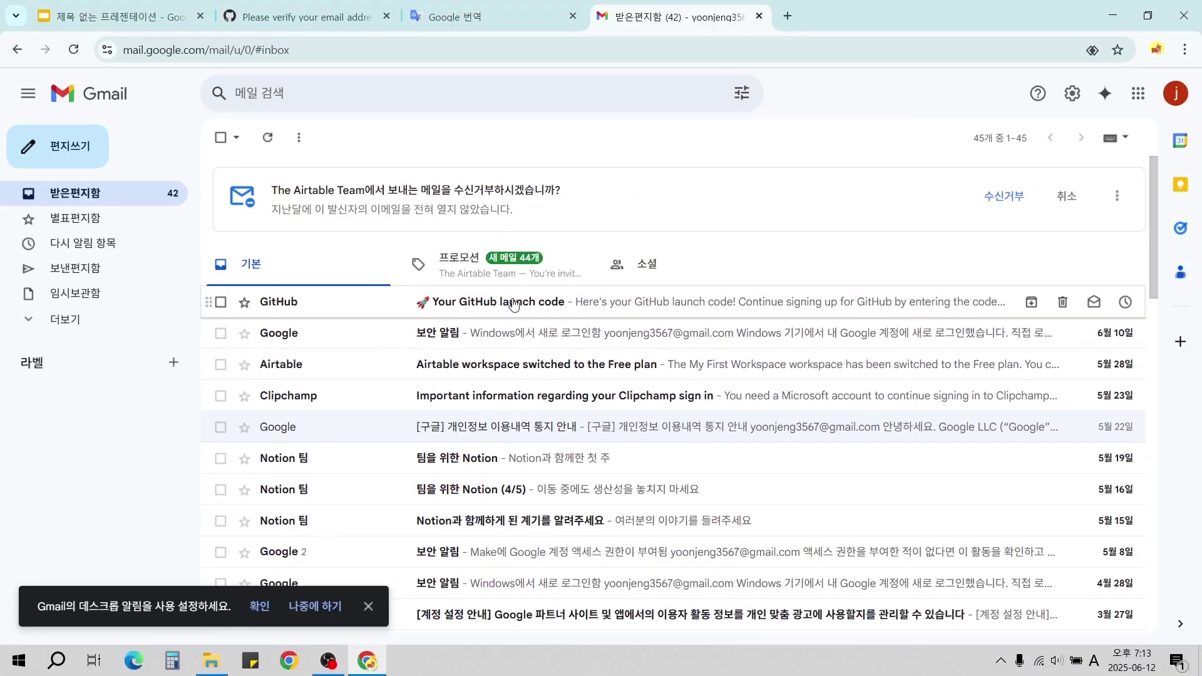
click(564, 373)
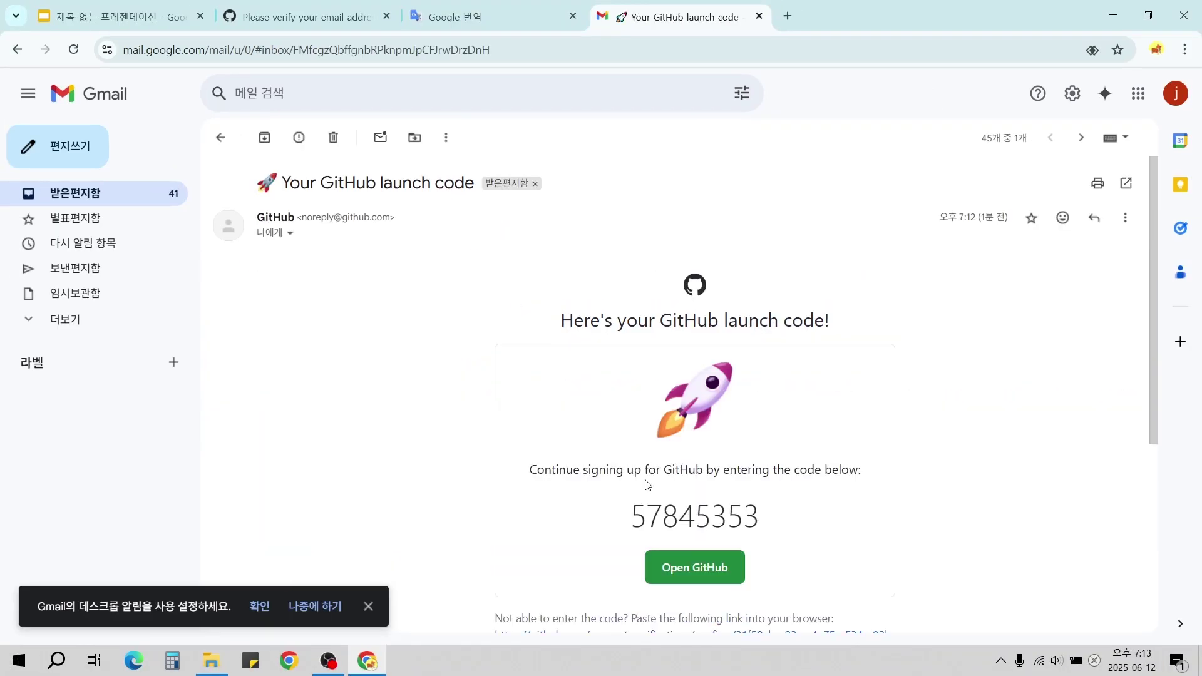
drag(631, 515, 761, 515)
key(ctrl+c)
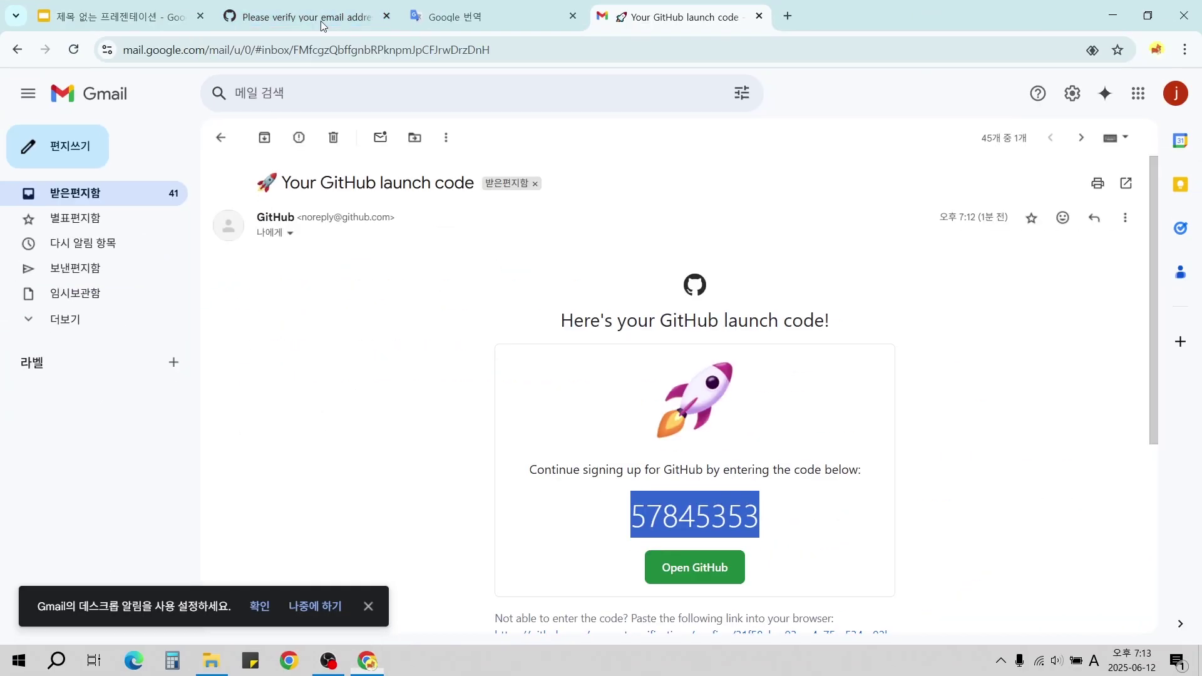
Paste the emailed launch code into GitHub's verification boxes.
click(338, 34)
click(741, 239)
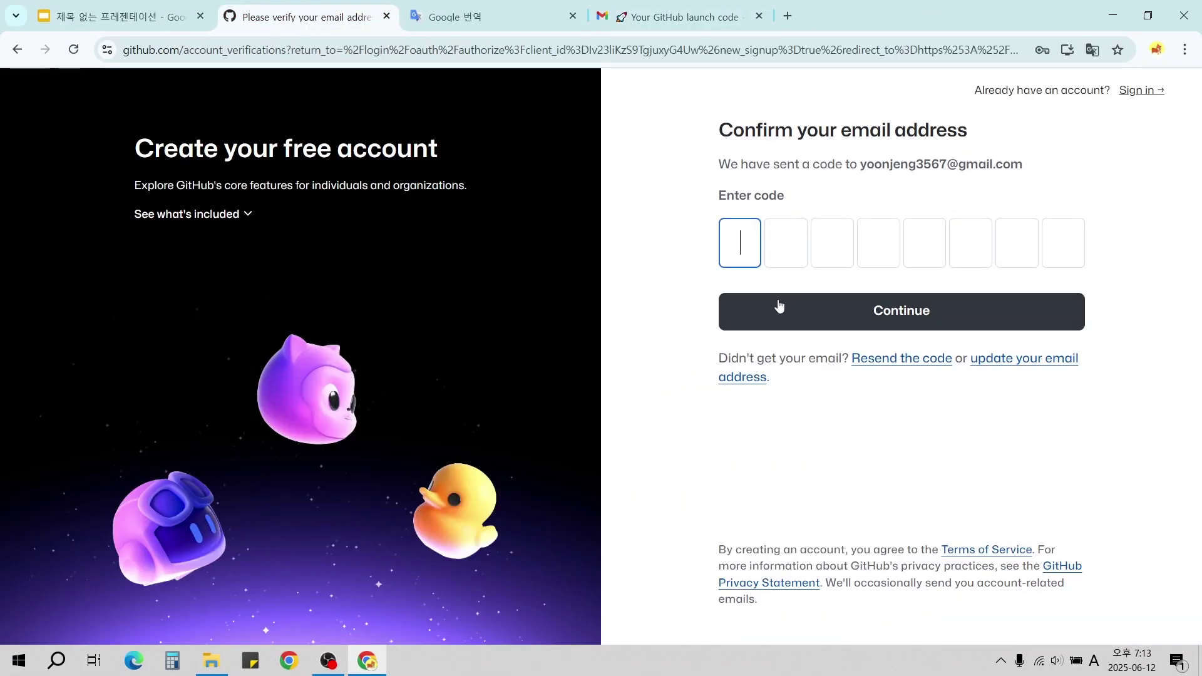
key(ctrl+v)
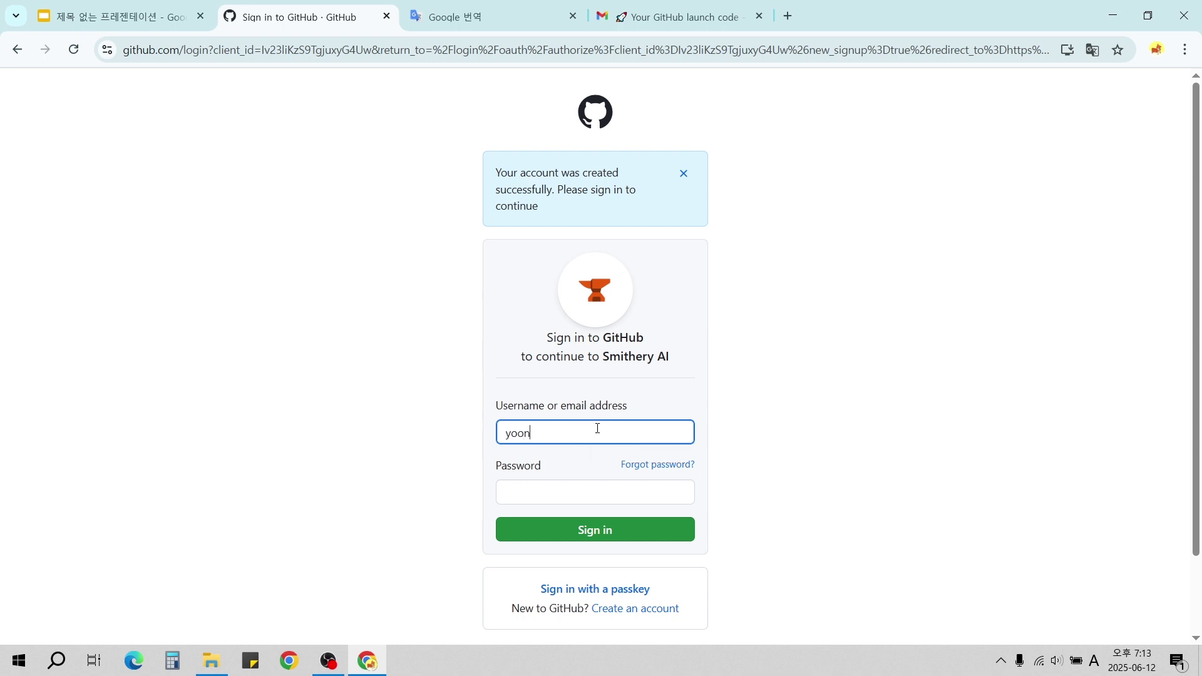
Sign in to GitHub with the account's email and password.
key(Tab)
text(••)
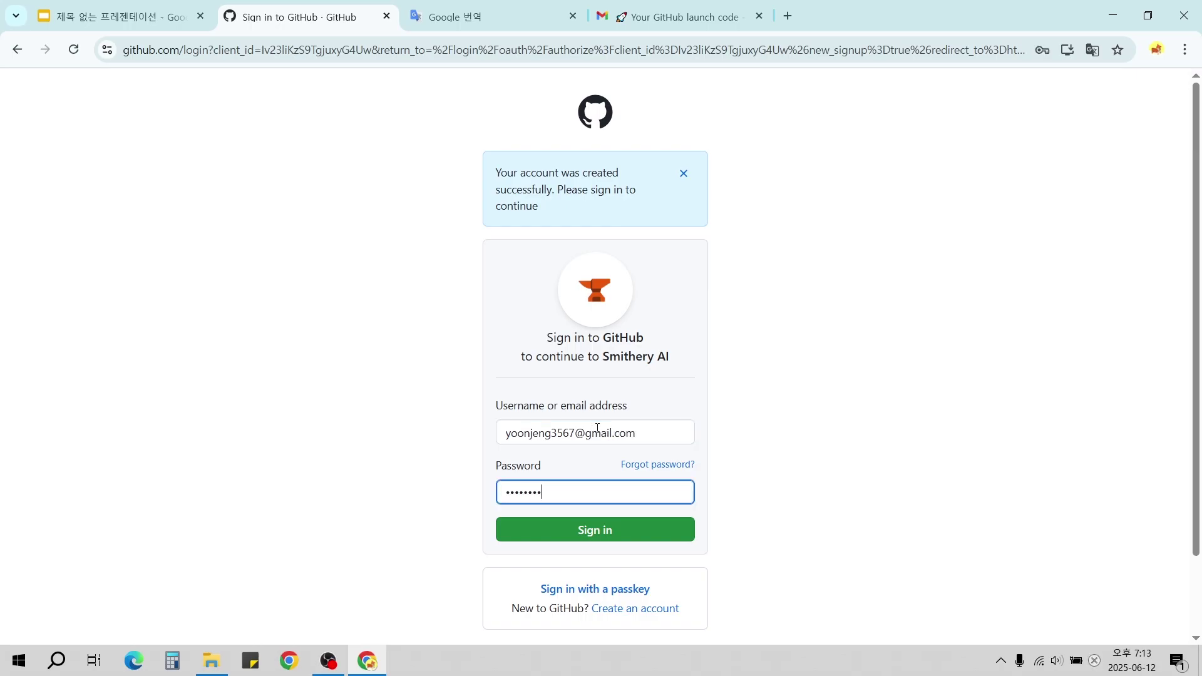
click(691, 537)
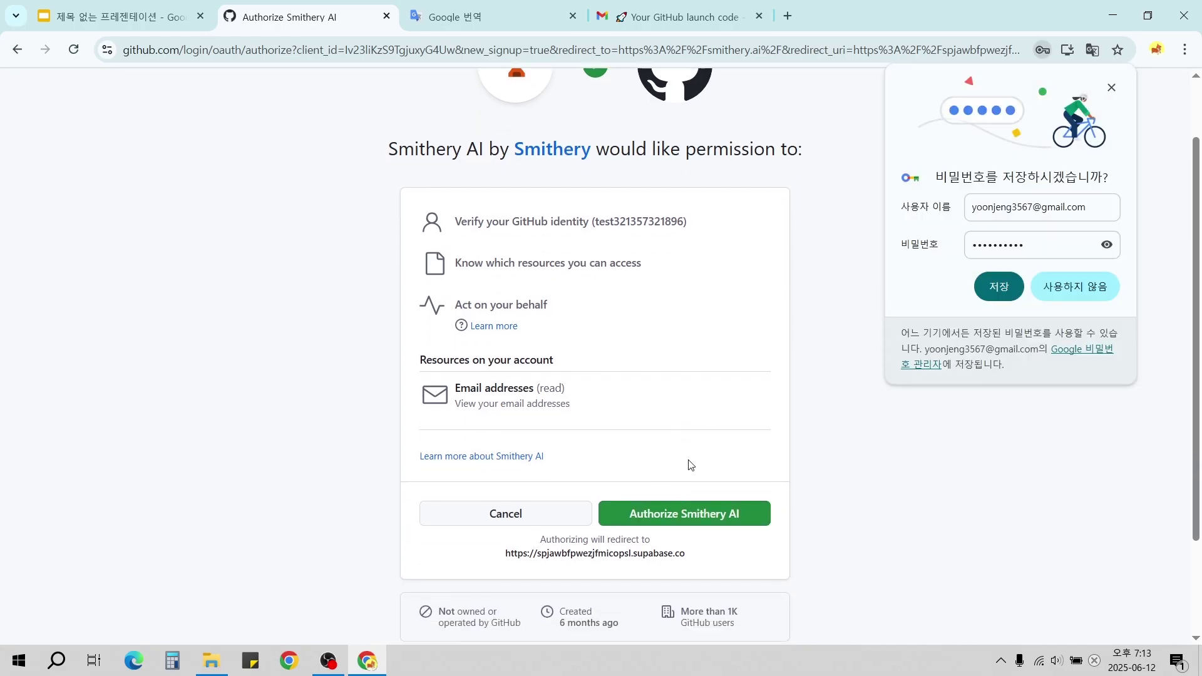
Review the requested permissions and authorize Smithery AI to use the GitHub account.
scroll(702, 460, down, 1)
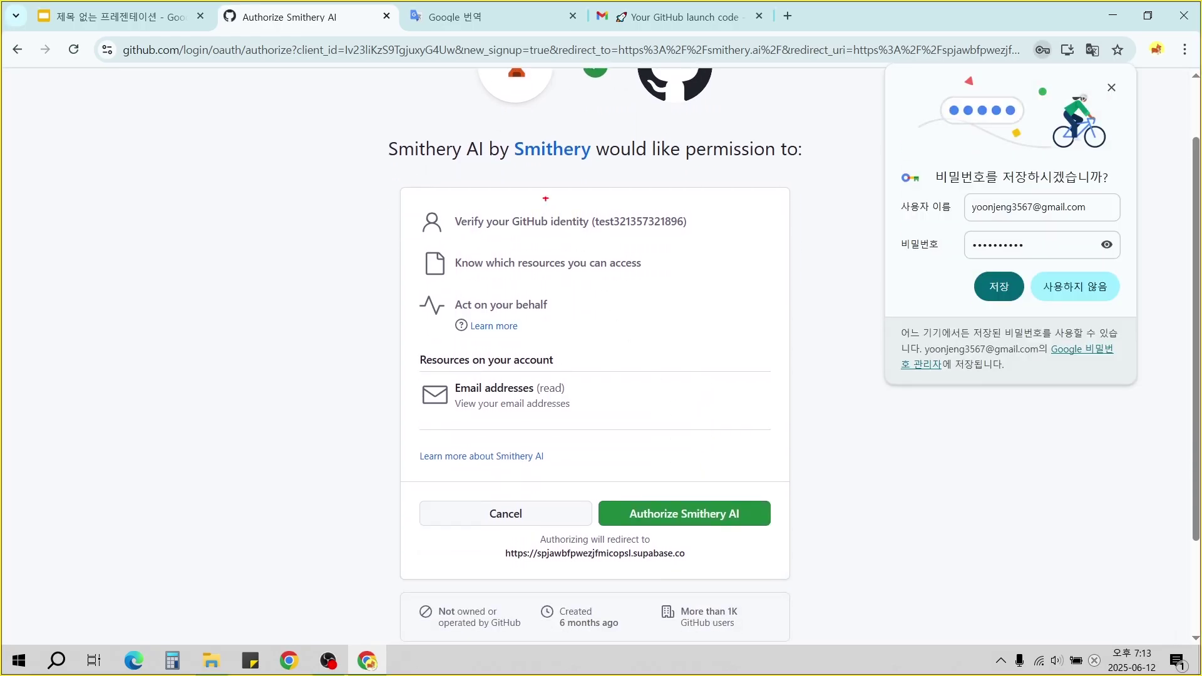
drag(602, 167, 603, 168)
drag(594, 478, 792, 547)
drag(586, 205, 665, 469)
key(Escape)
click(695, 512)
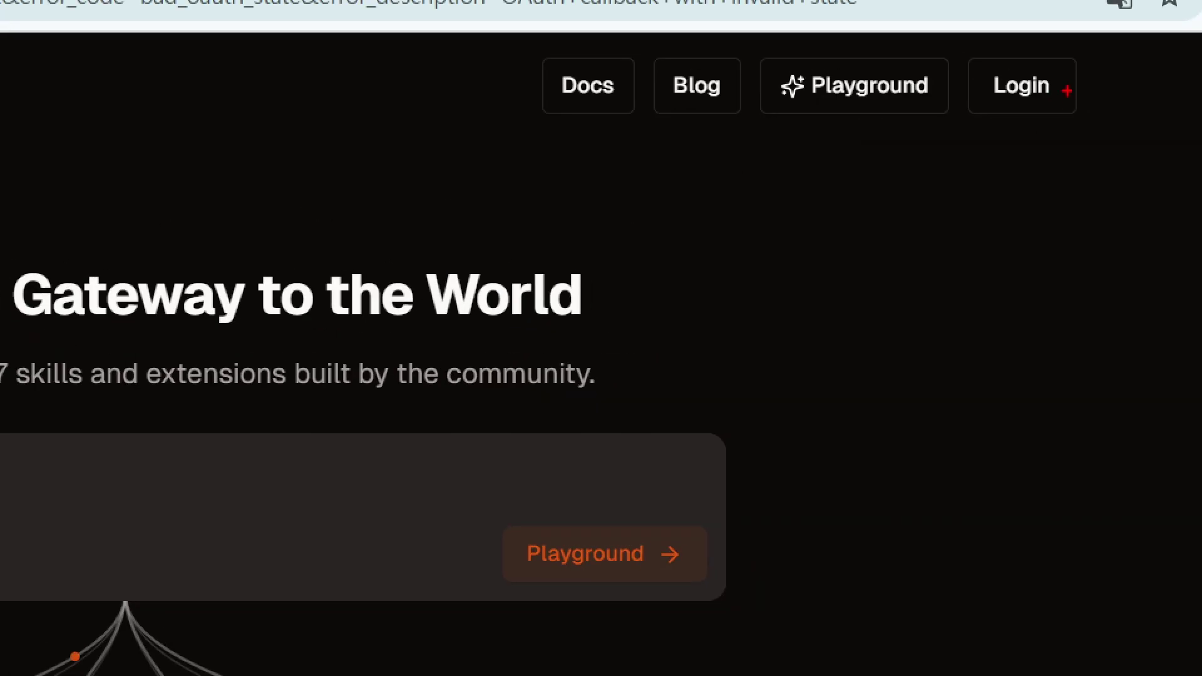
Close the old Chrome window and open the Playground in the signed-in Smithery window.
drag(1090, 69, 1011, 112)
mouse_move(864, 411)
mouse_down()
mouse_move(1033, 152)
mouse_move(1002, 184)
mouse_move(1062, 186)
mouse_up()
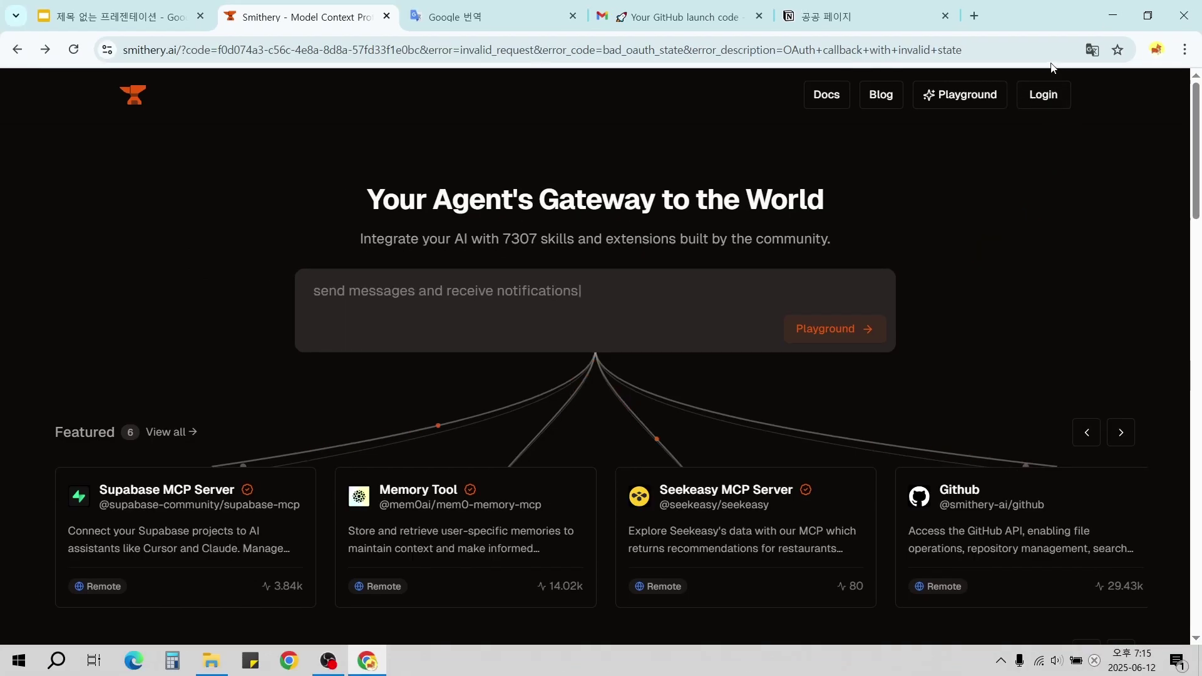
click(1182, 6)
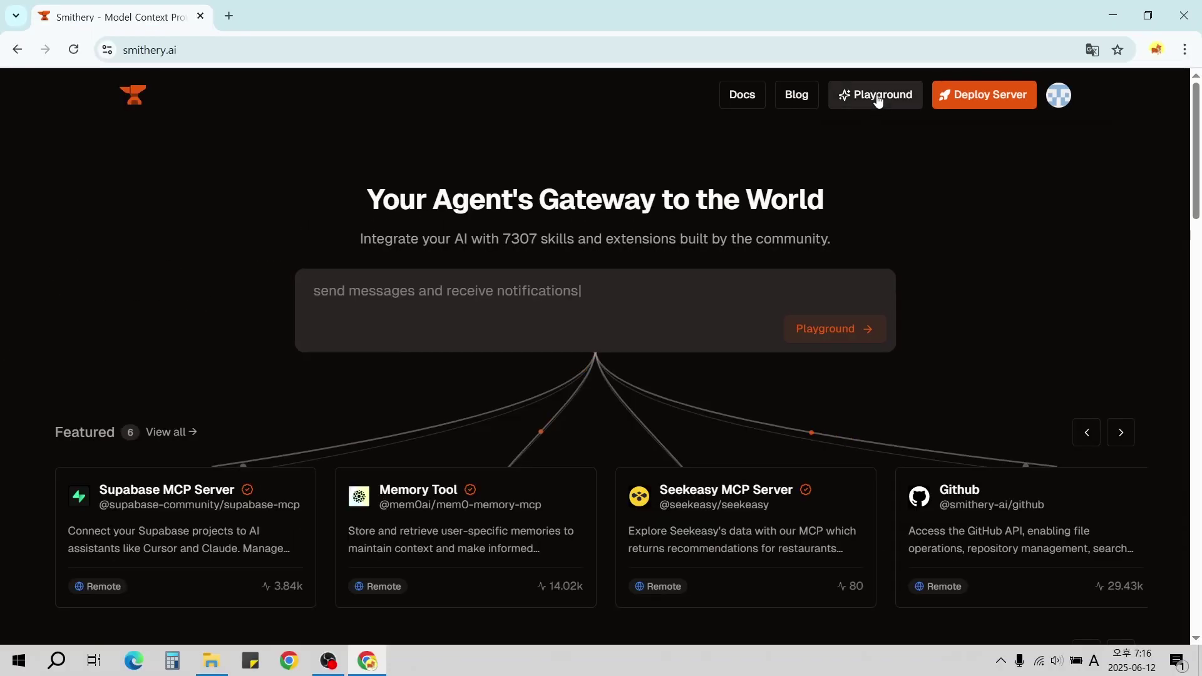
click(858, 118)
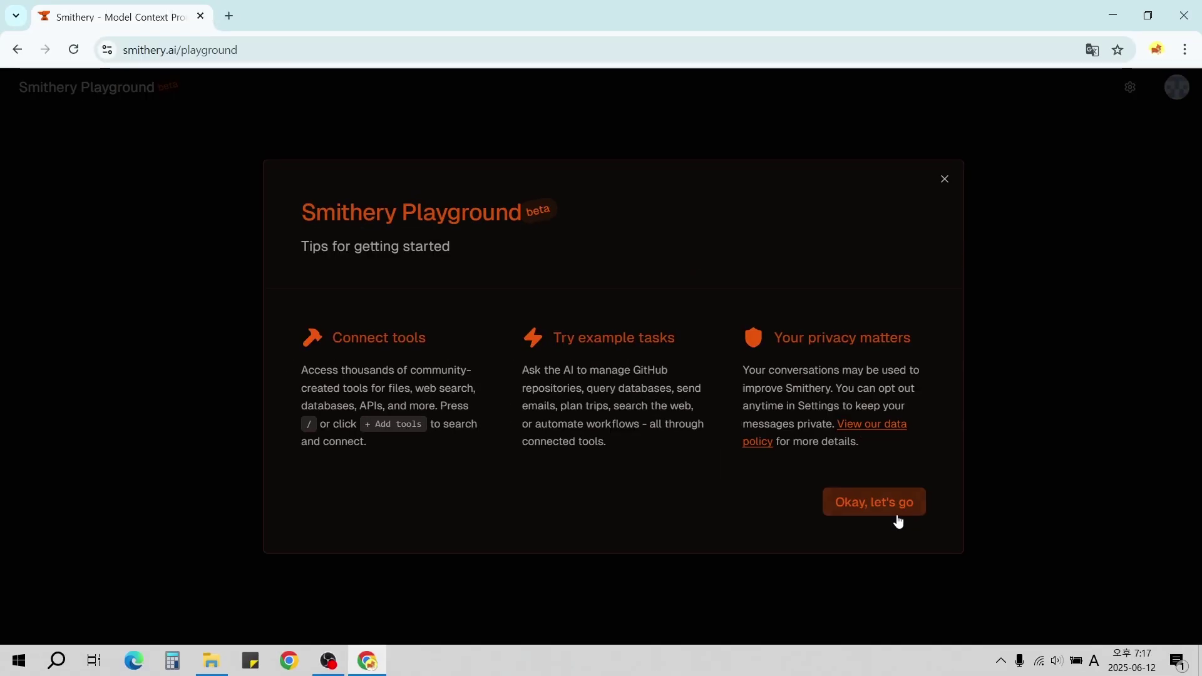
Dismiss the Tips for getting started dialog with 'Okay, let's go'.
click(899, 518)
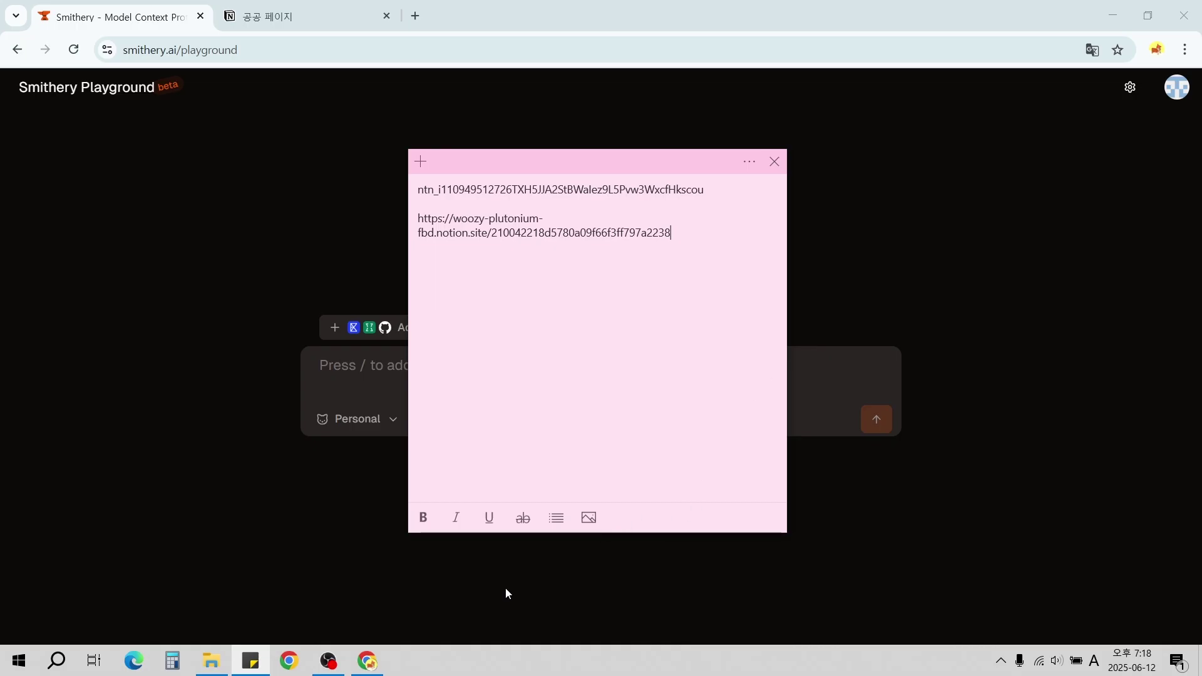
Open the Notion page link from Sticky Notes in a new tab, view 공공 페이지, then close it.
drag(702, 245, 388, 225)
key(ctrl+c)
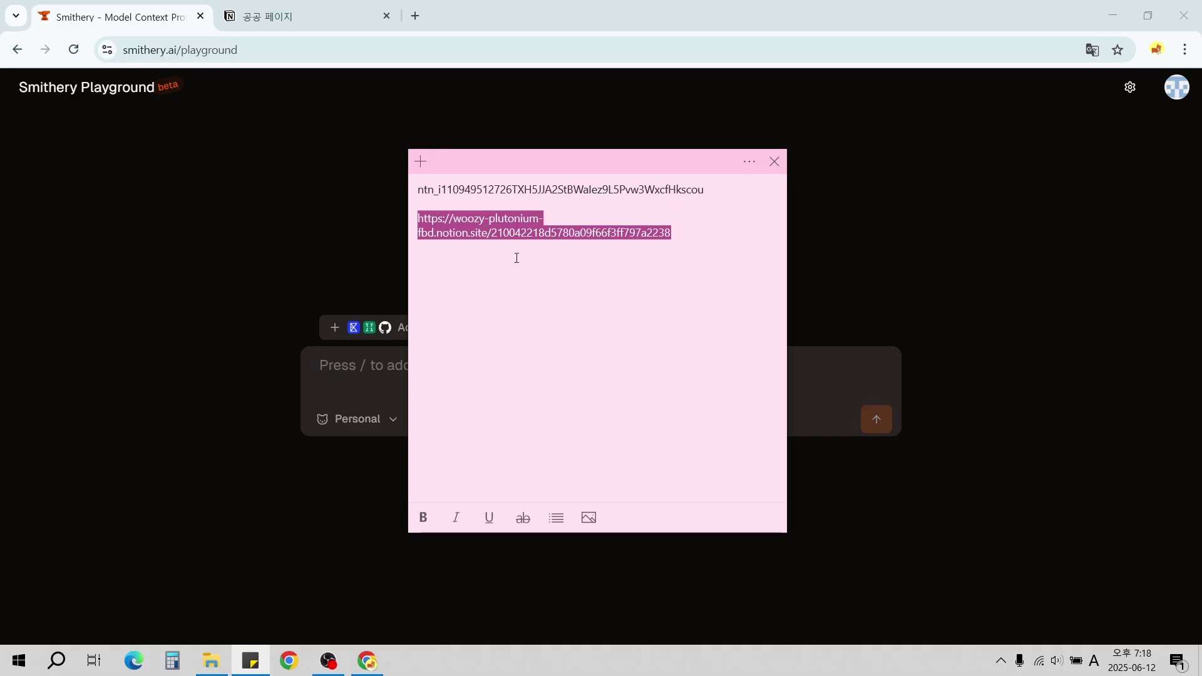
click(414, 16)
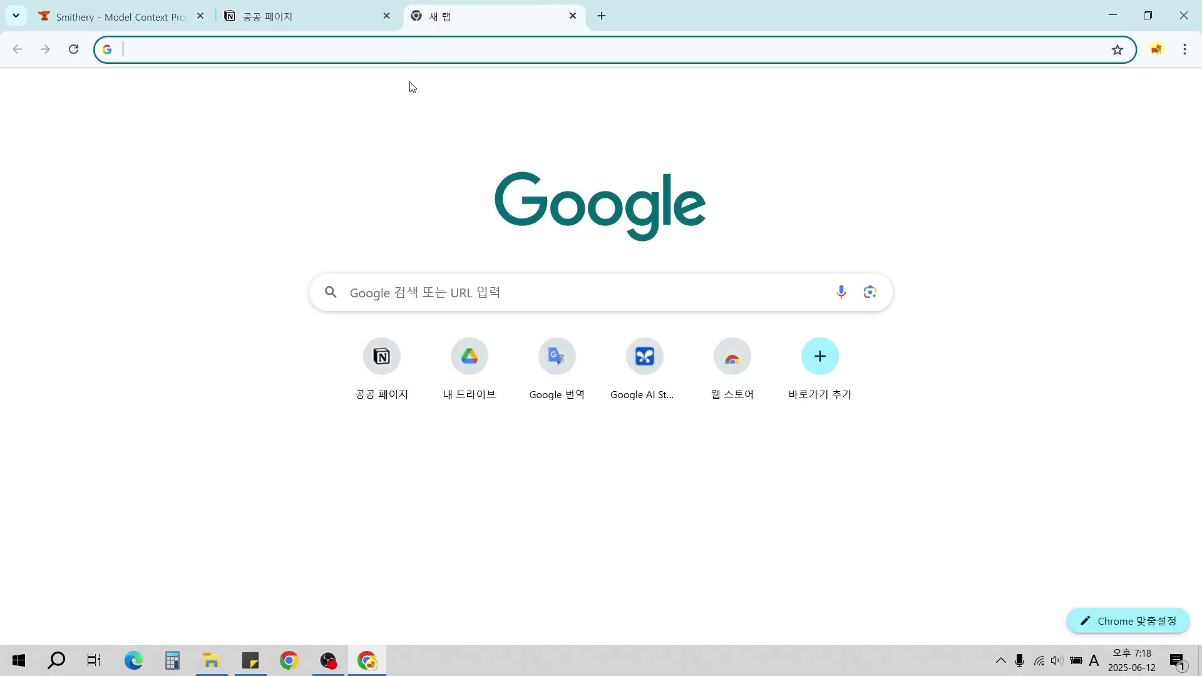
click(416, 48)
key(ctrl+v)
key(Return)
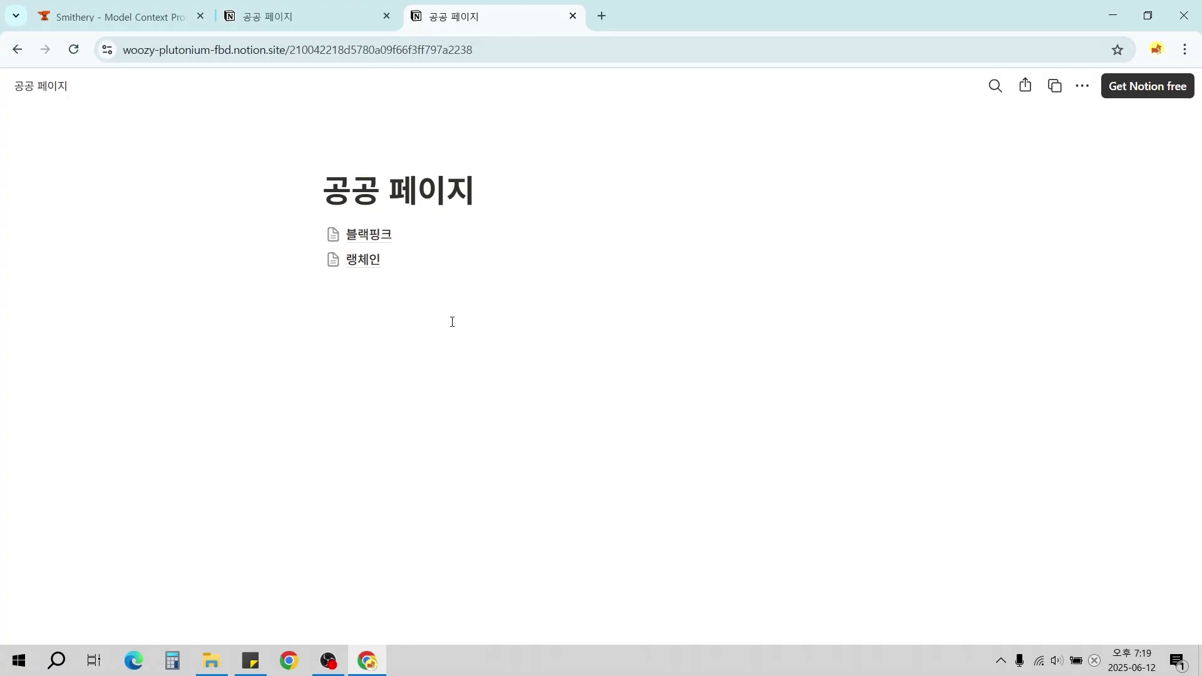
drag(325, 283, 703, 587)
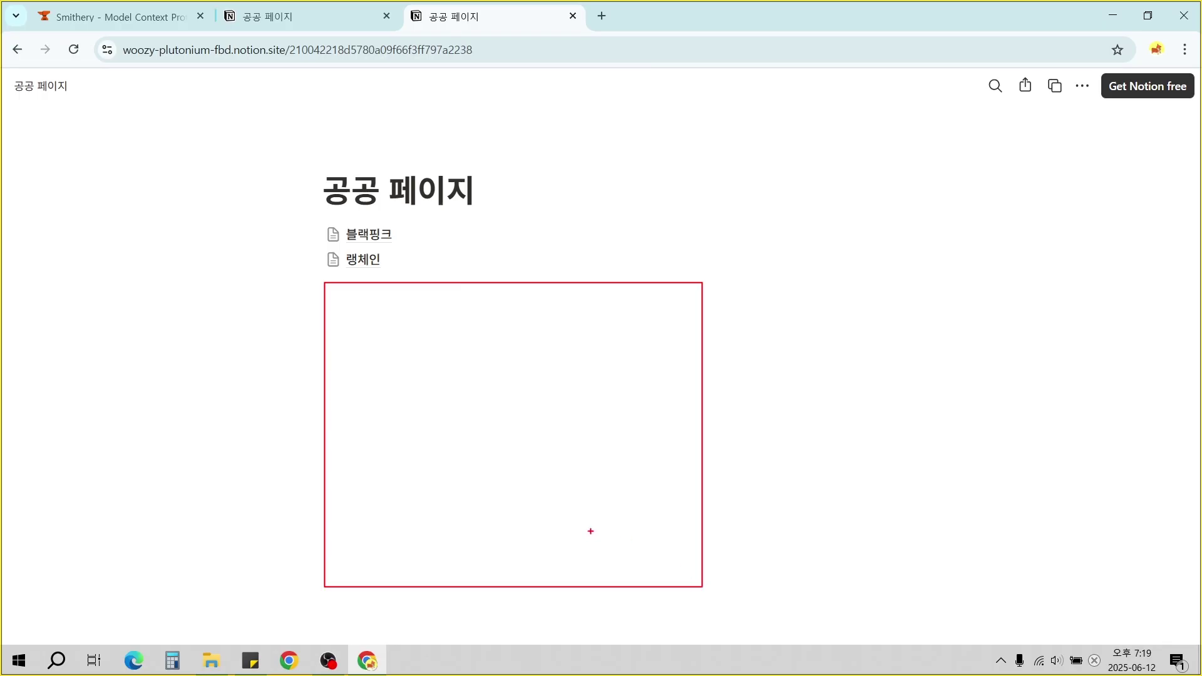
key(ctrl+w)
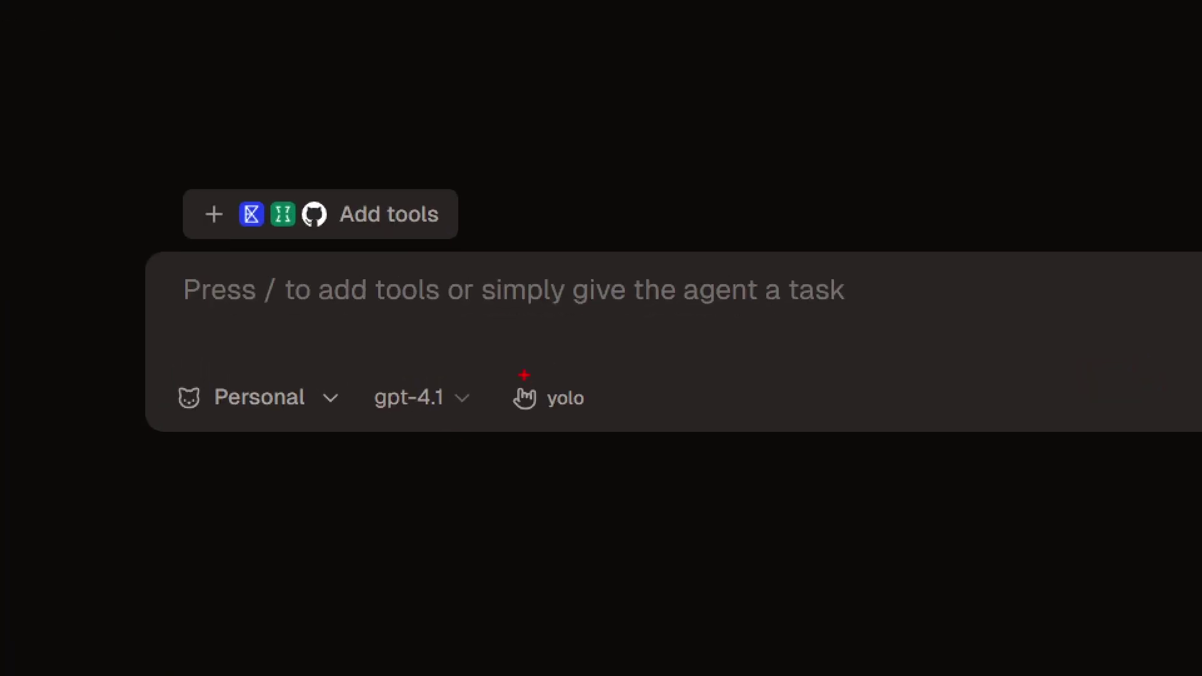
Send the agent the message '노션 사용하고 싶어'.
mouse_move(753, 274)
mouse_down()
mouse_move(669, 366)
mouse_move(703, 397)
mouse_up()
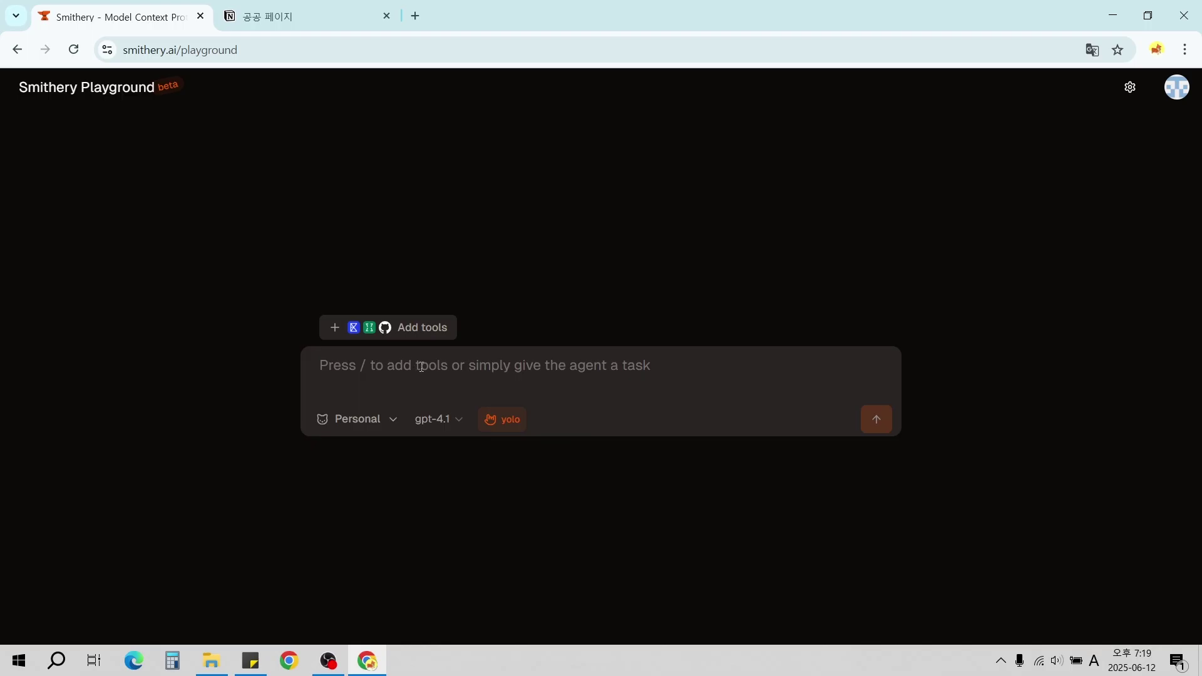
click(422, 367)
text(s)
key(BackSpace)
key(Hangul)
text(노견 사)
key(BackSpace)
key(BackSpace)
key(BackSpace)
text(션 사용하고 싶어)
key(Return)
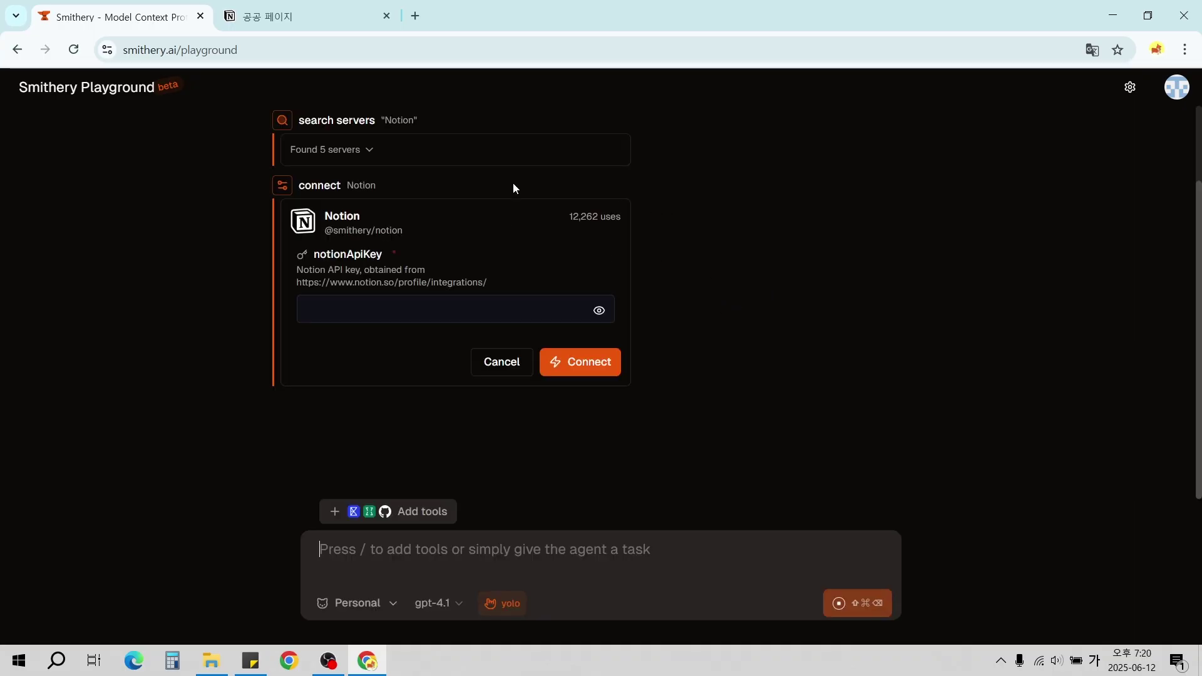
Copy the Notion API key from Sticky Notes, paste it into the notionApiKey field, and connect.
click(250, 661)
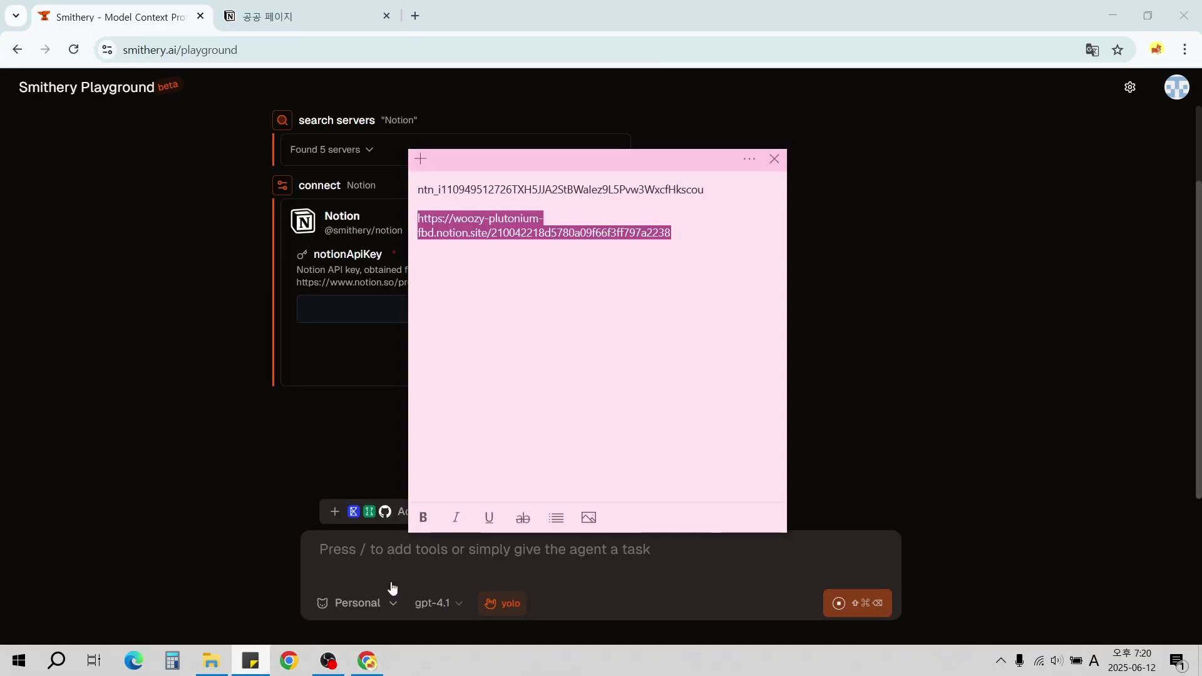
drag(710, 189, 330, 187)
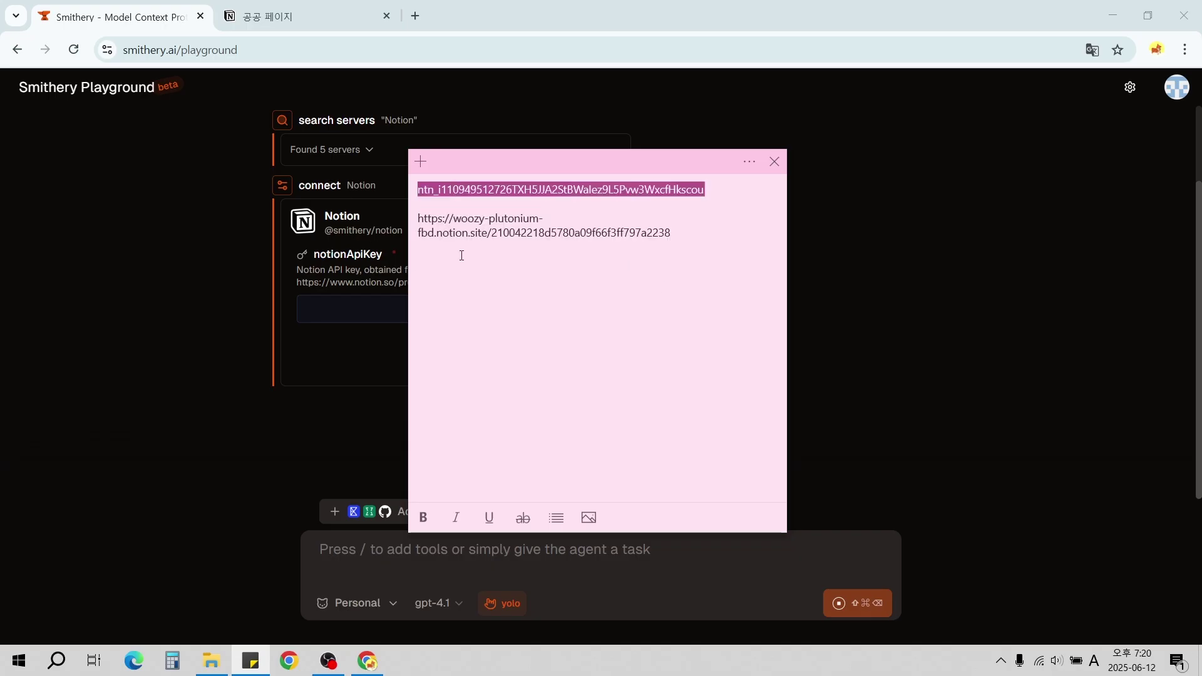
click(724, 187)
drag(725, 186, 418, 189)
click(316, 9)
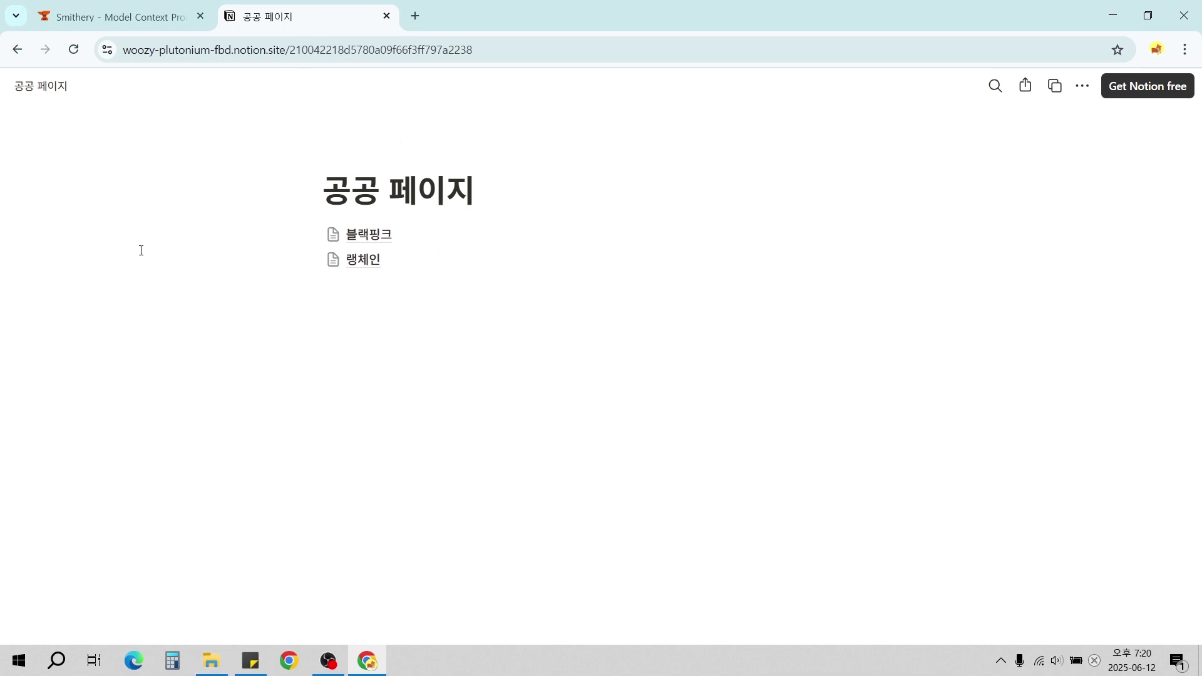
click(141, 17)
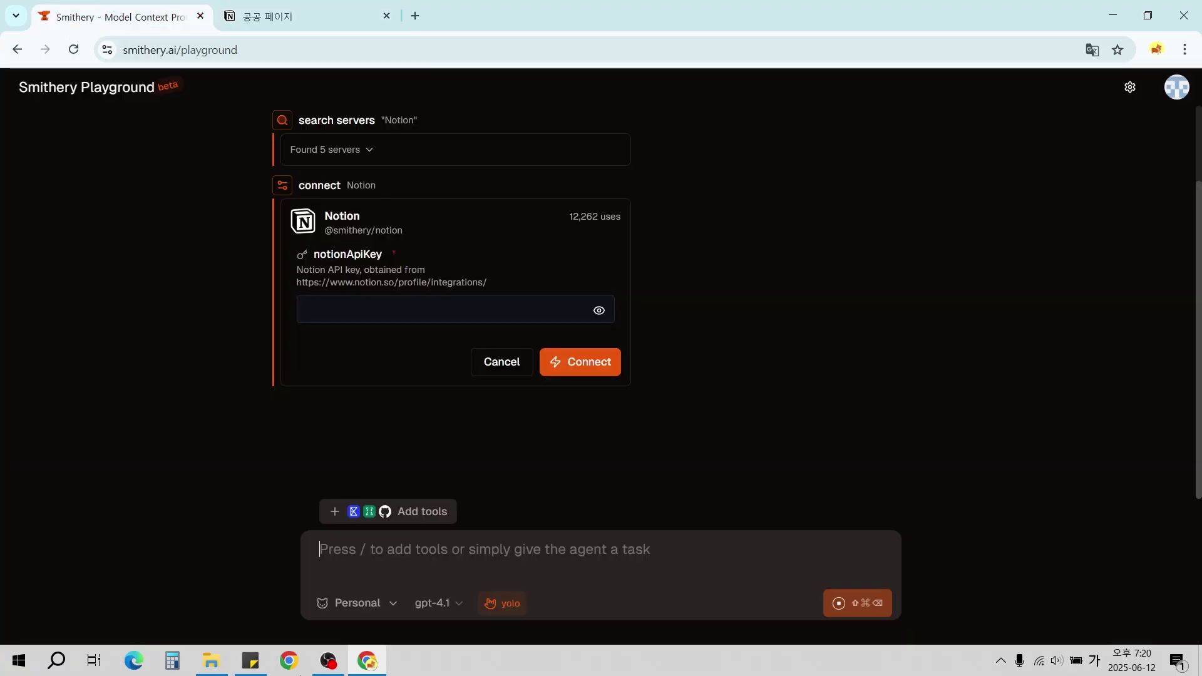
click(250, 661)
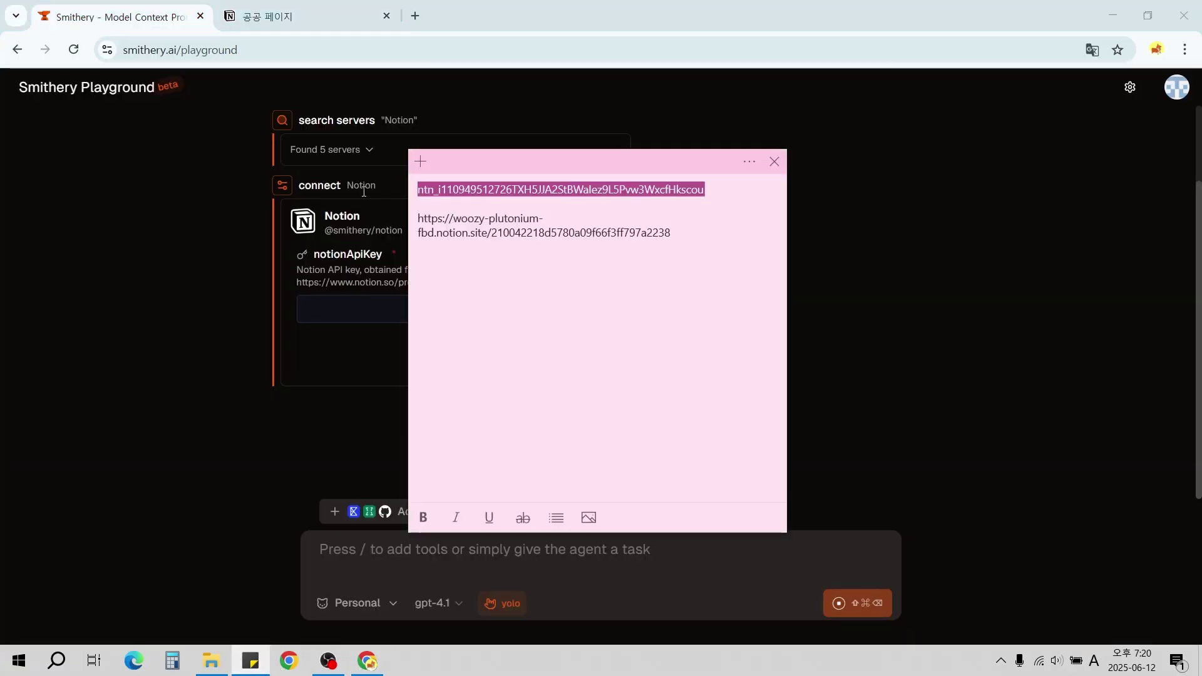
click(365, 311)
key(ctrl+v)
click(605, 363)
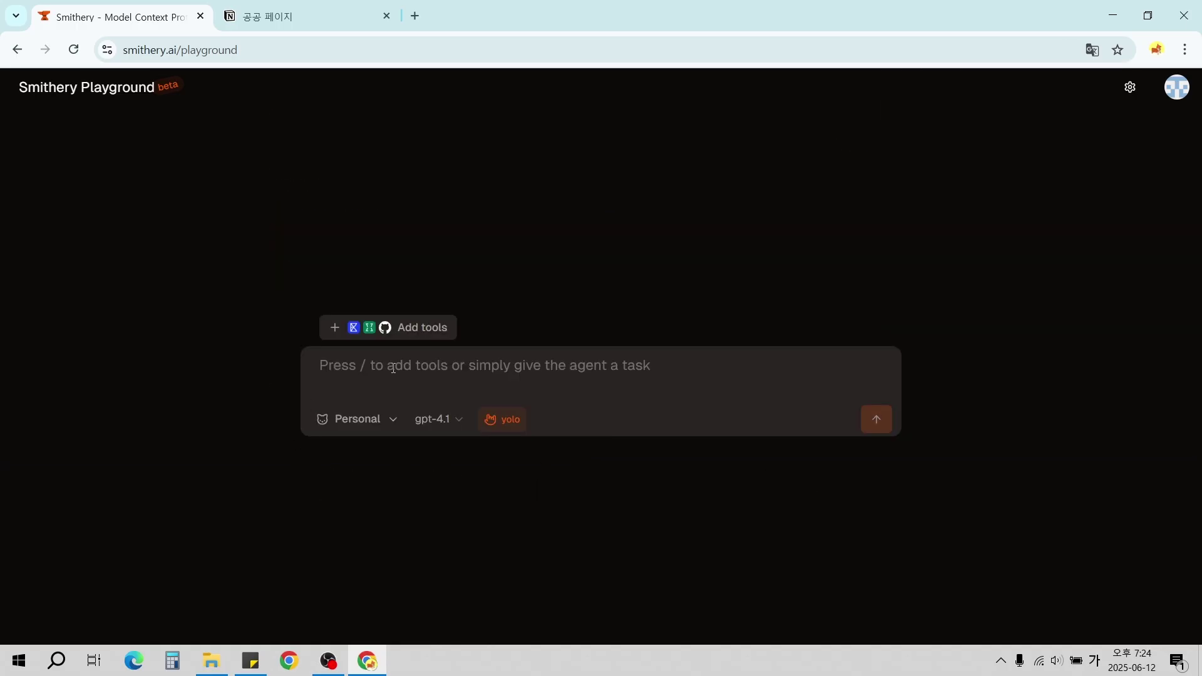
Send '노션에 어떤 페이지가 있는지 찾아보고 알려줘' and screenshot the reply listing 공공 페이지, 랭체인, 블랙핑크.
text(노션에 어떤 페이지가 있는지)
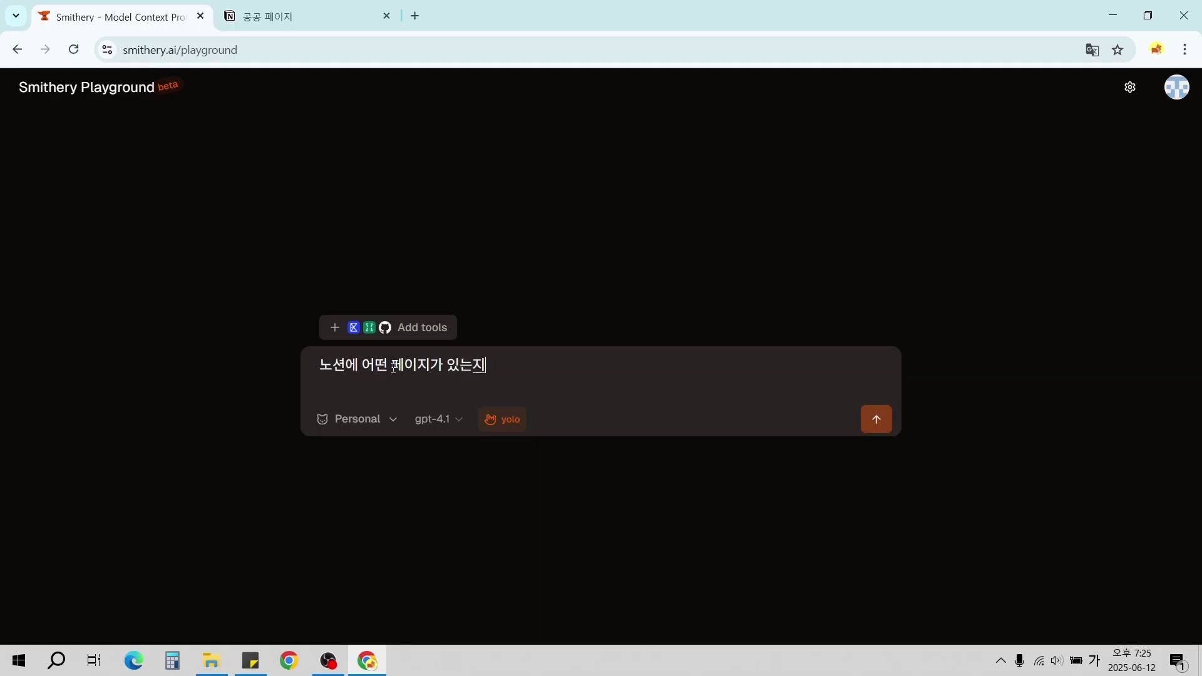
text( 찾아보고 알려줘)
key(Return)
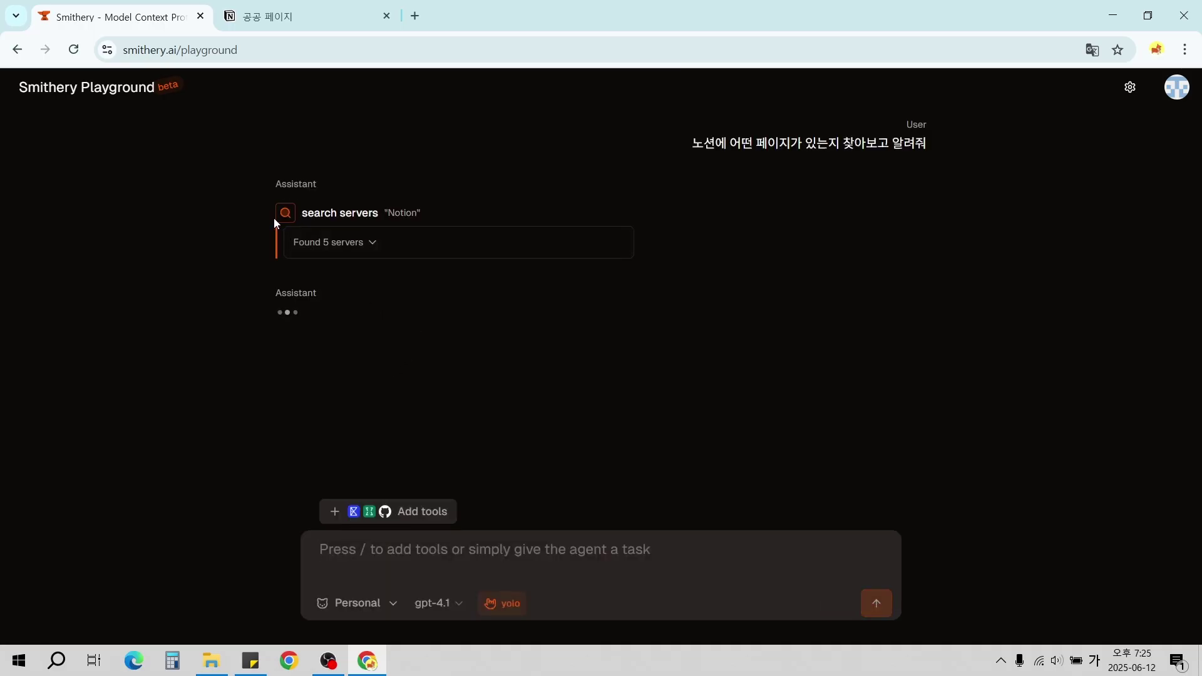
drag(246, 197, 666, 274)
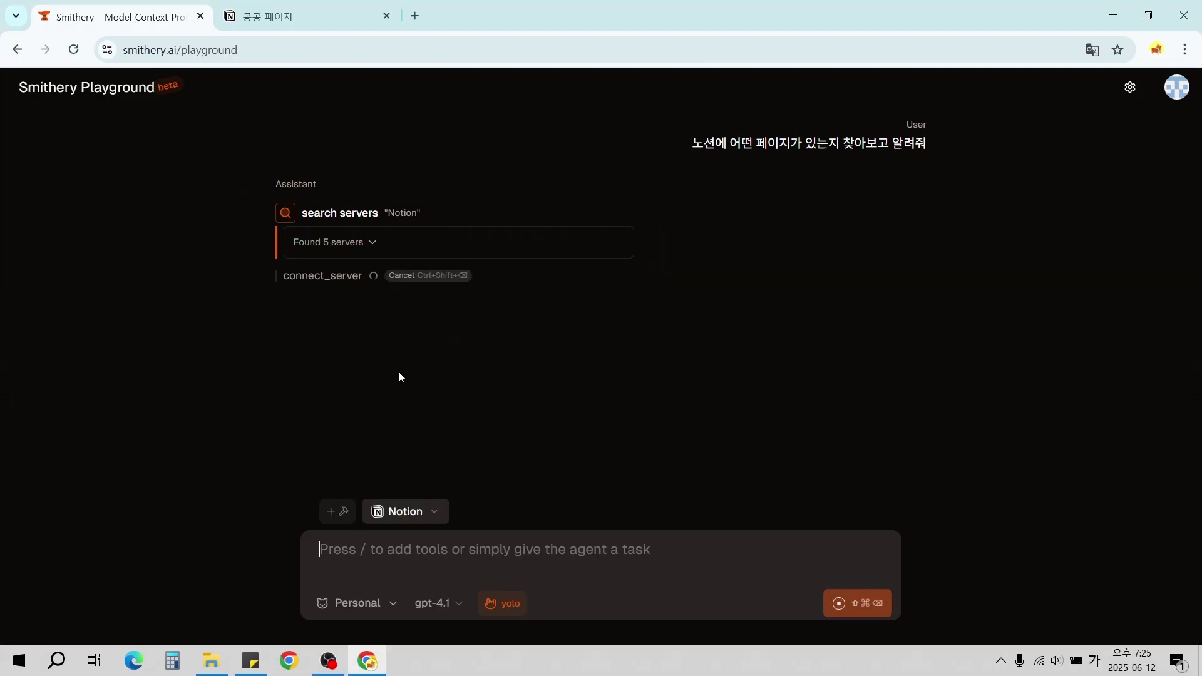
key(Print)
drag(249, 262, 557, 324)
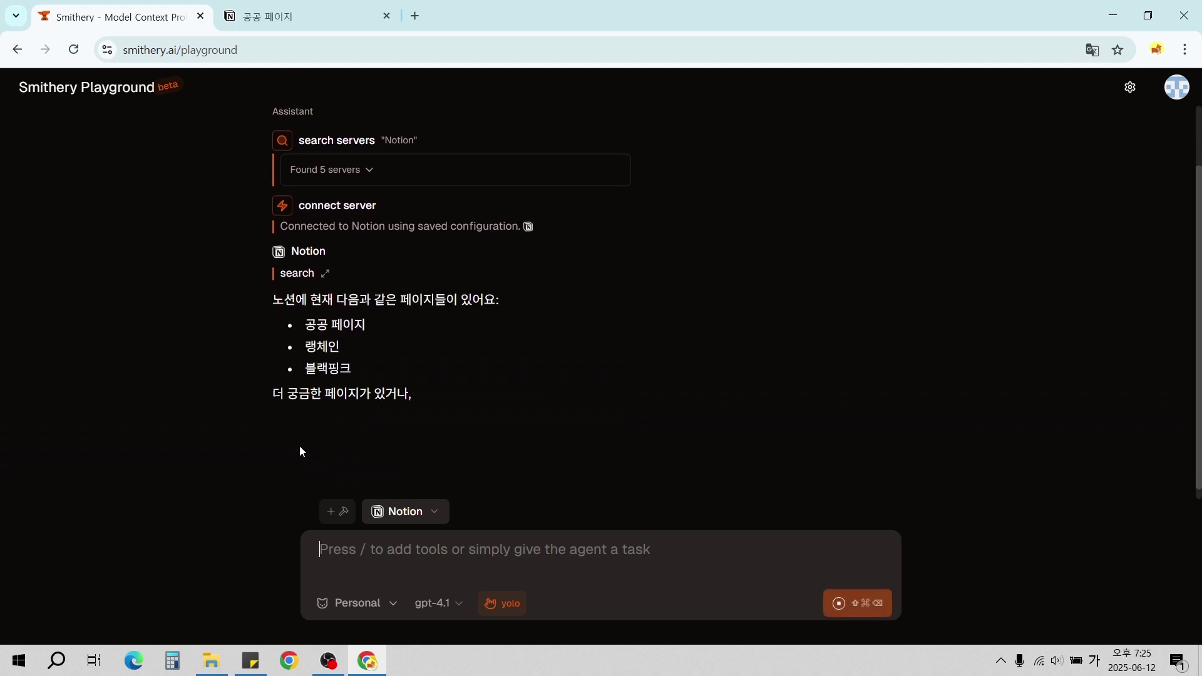
key(Print)
drag(250, 236, 657, 402)
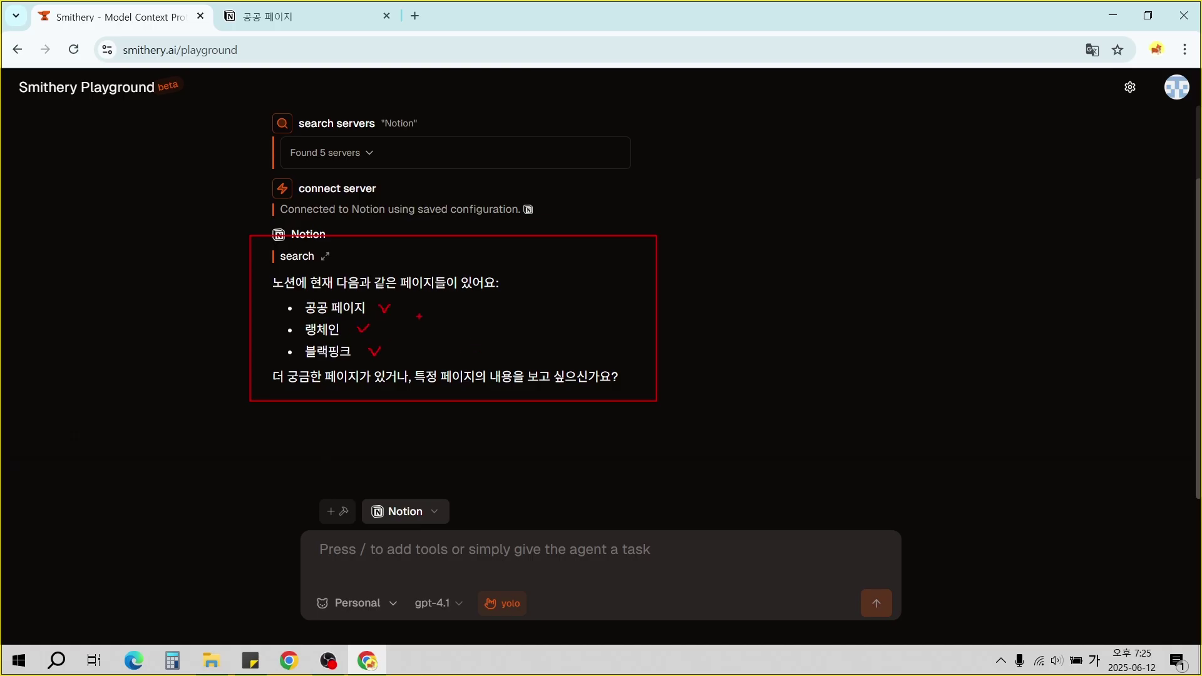
Compare the agent's page list with the 블랙핑크 and 랭체인 subpages on Notion's 공공 페이지.
drag(215, 1, 397, 36)
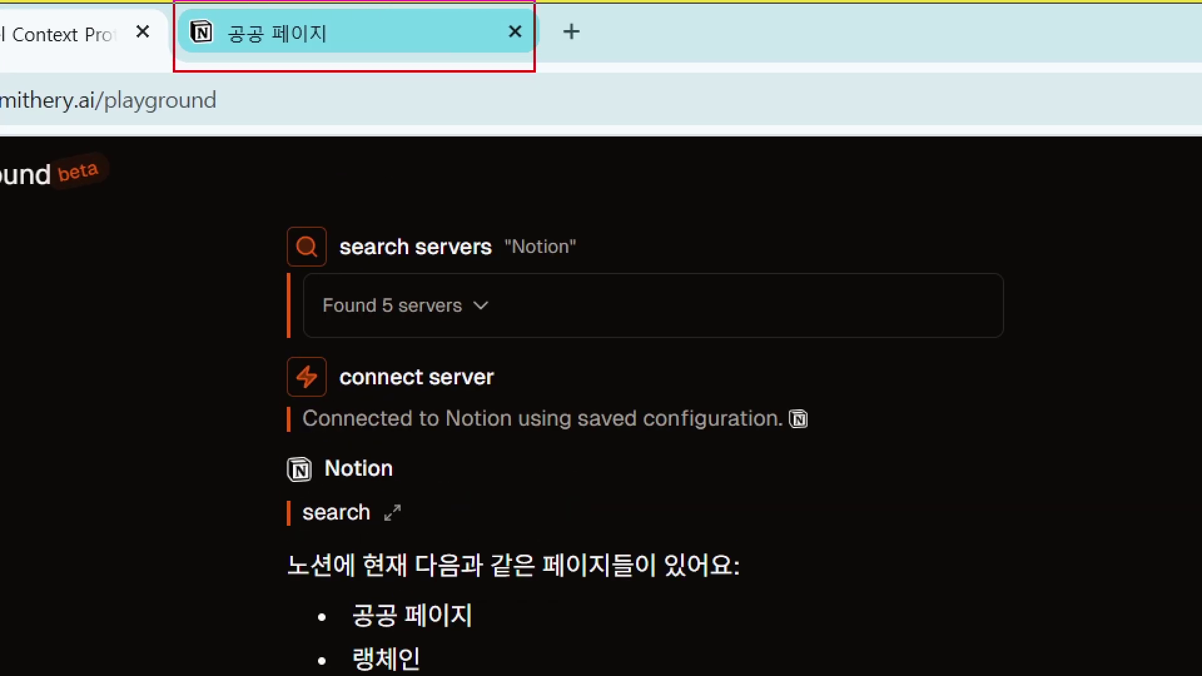
drag(536, 72, 587, 76)
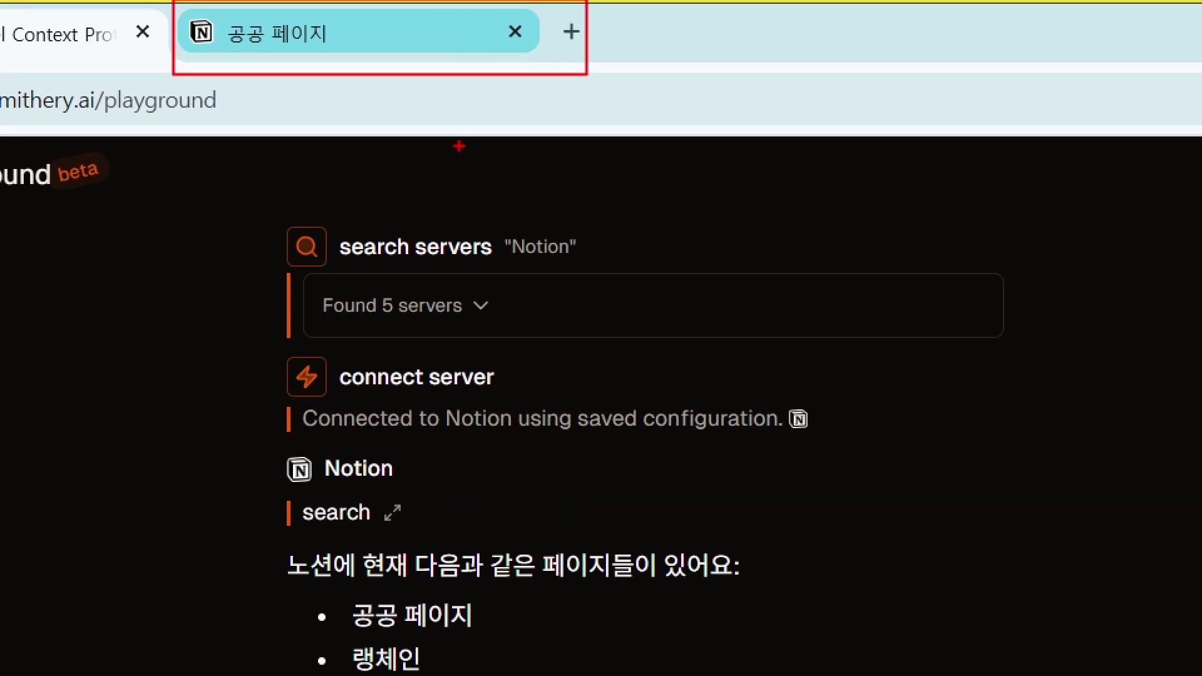
click(395, 34)
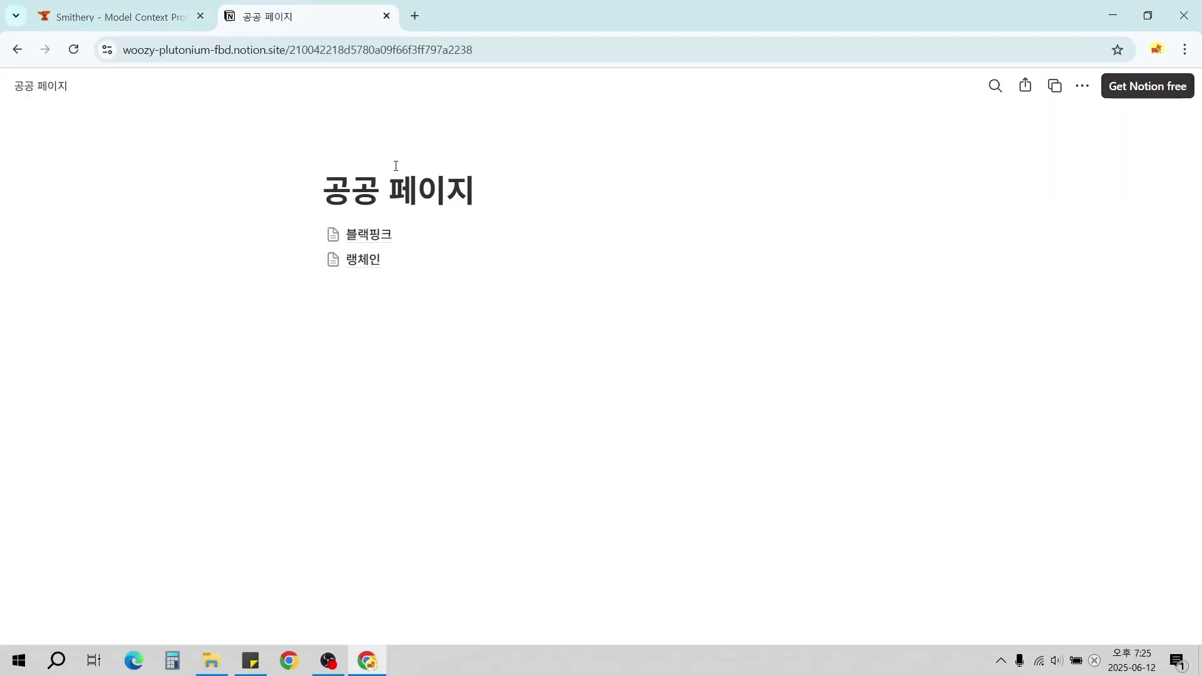
mouse_move(258, 163)
mouse_down()
mouse_move(373, 229)
mouse_move(587, 274)
mouse_up()
mouse_move(758, 62)
mouse_down()
mouse_move(973, 315)
mouse_move(996, 589)
mouse_up()
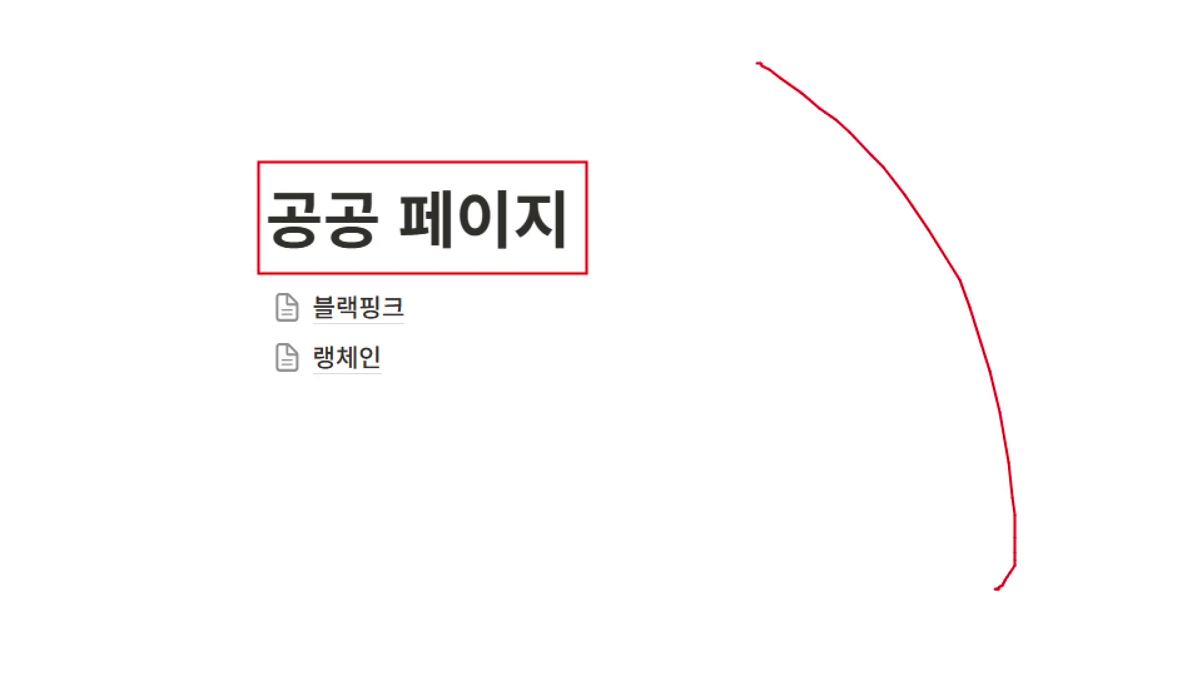
drag(262, 282, 454, 326)
drag(273, 335, 391, 383)
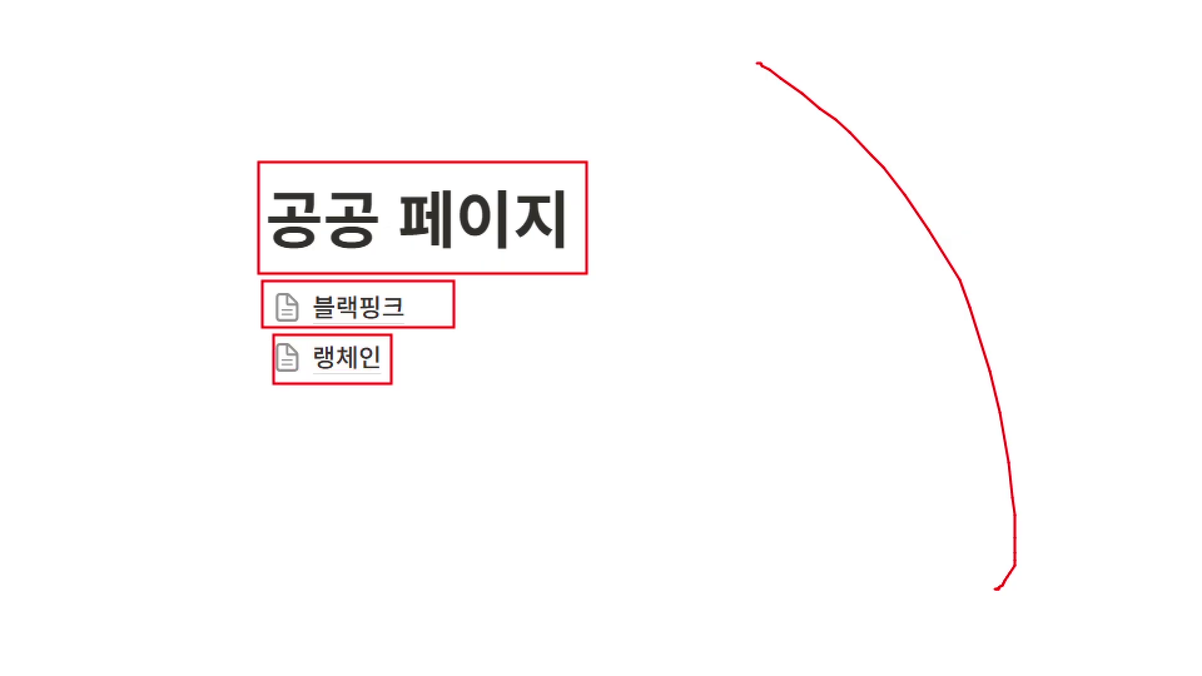
drag(495, 297, 442, 363)
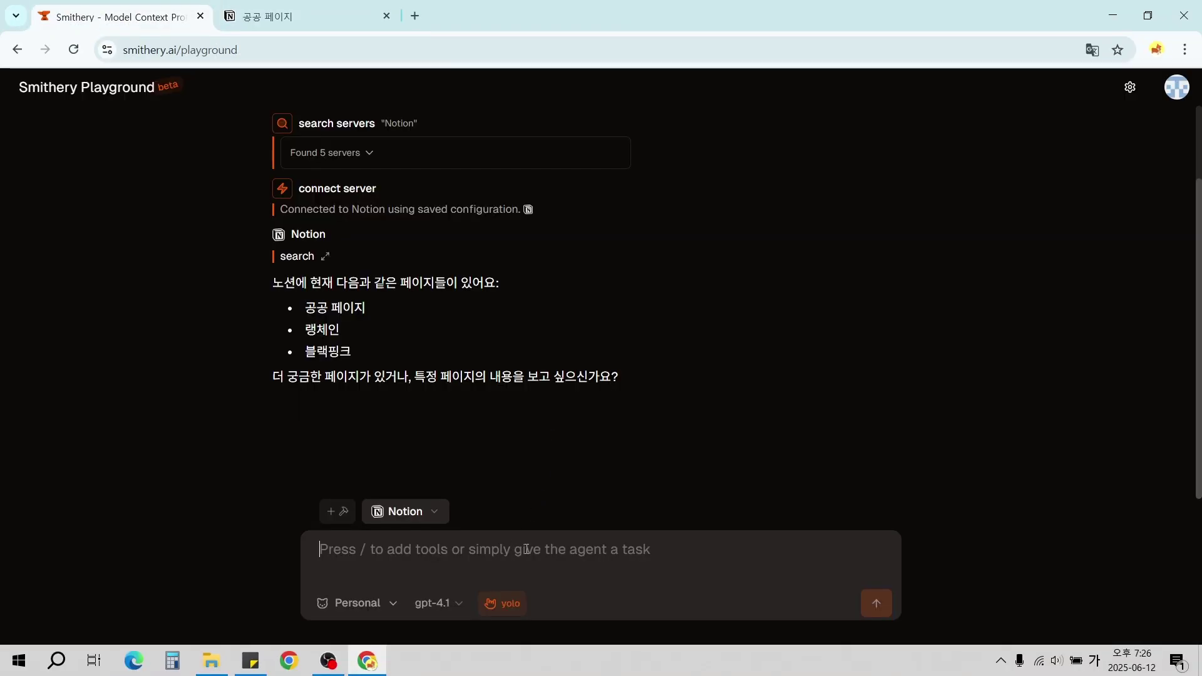
Send '랭체인 페이지와 블랙핑크 페이지에는 어떤 내용이 있는지 찾아보고 알려줘' to the agent.
text(랭체인)
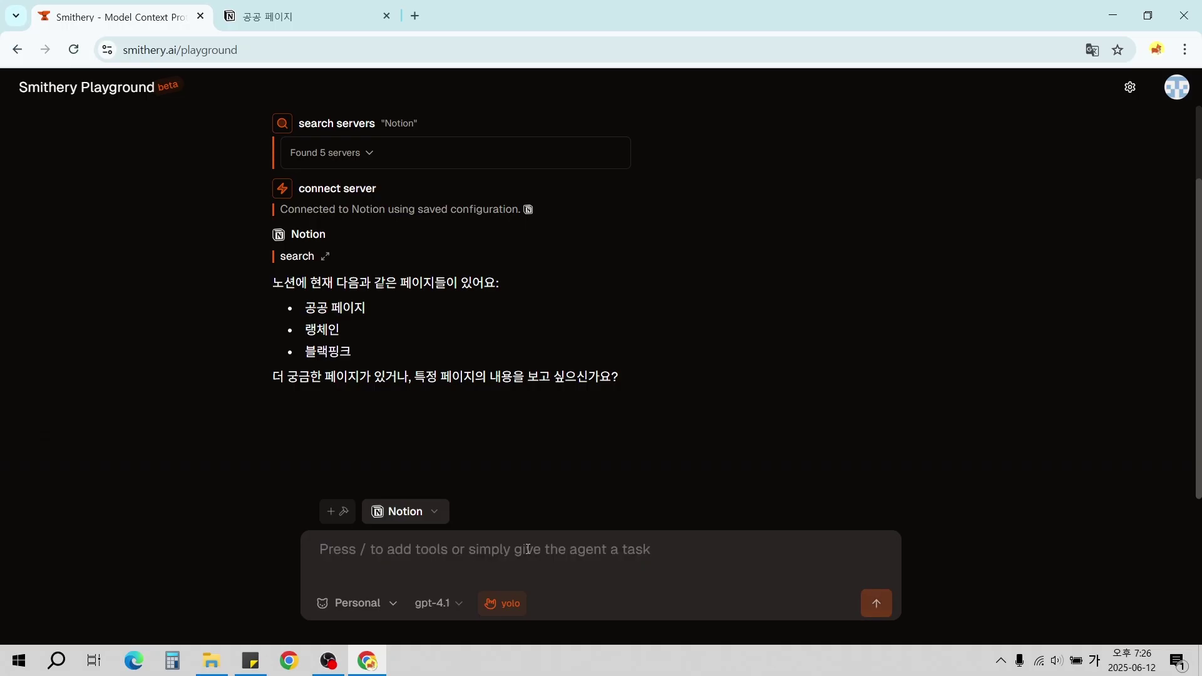
text( 페이지와)
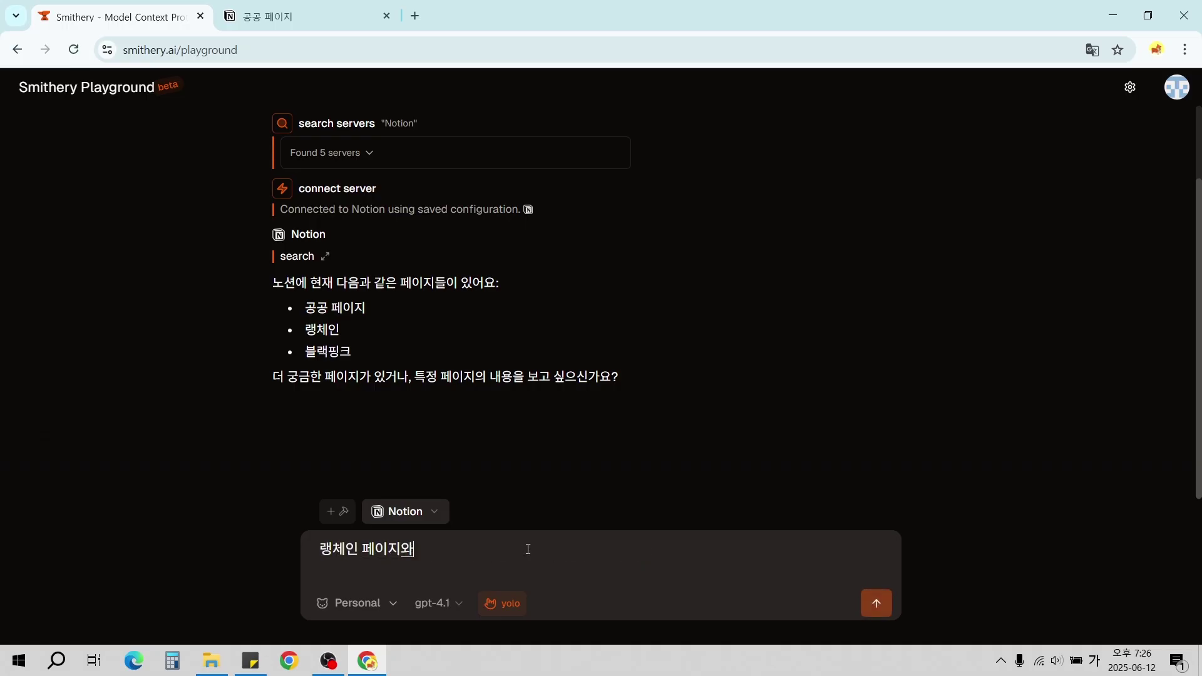
text( 블랙피ㅇ크 페이지에는 어)
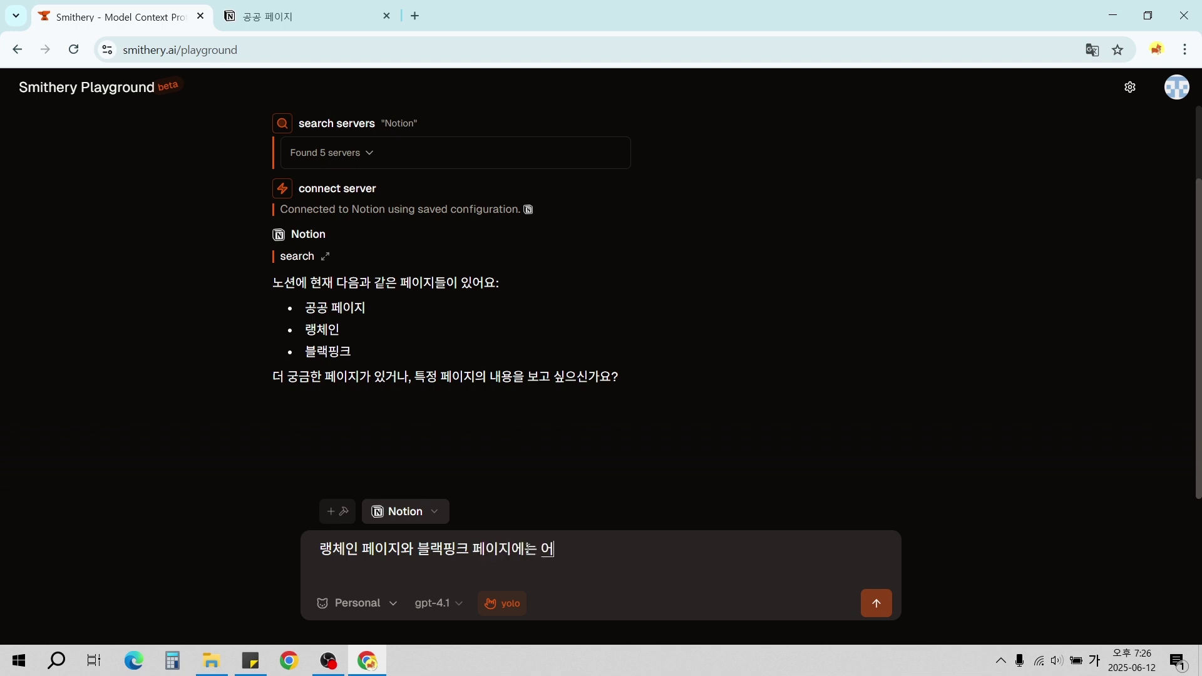
key(BackSpace)
key(BackSpace)
key(BackSpace)
text(떤 내용이 있)
text(는지 찾아보고 알)
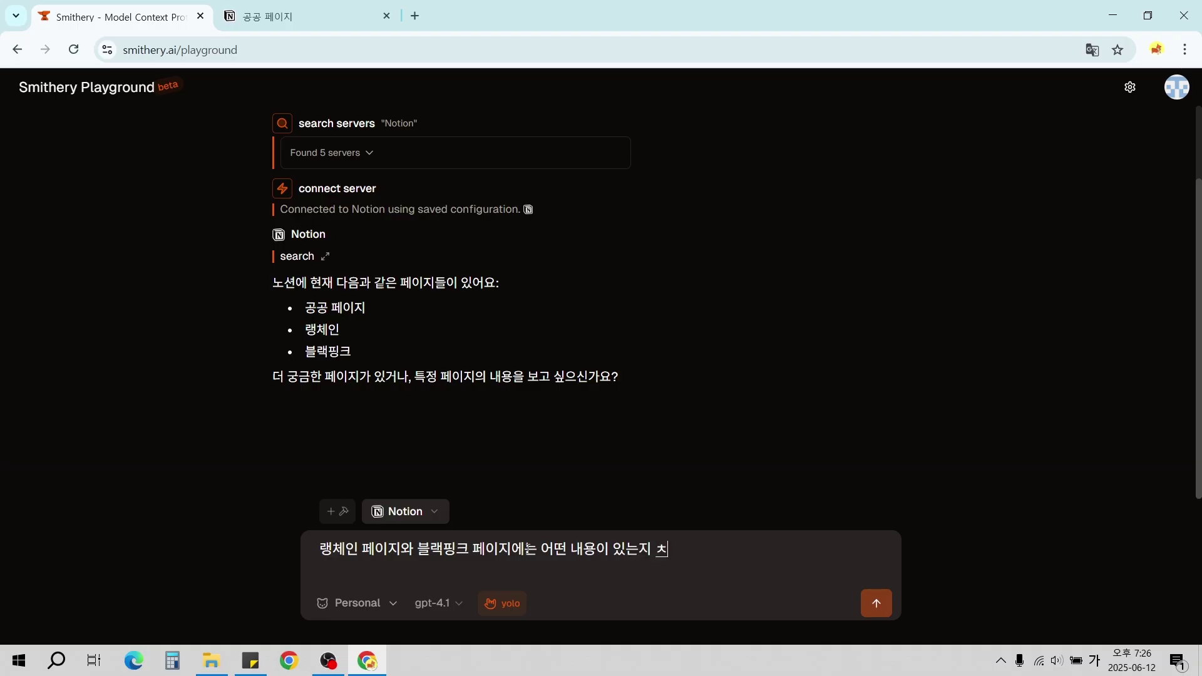
text(려ㅑㅈ)
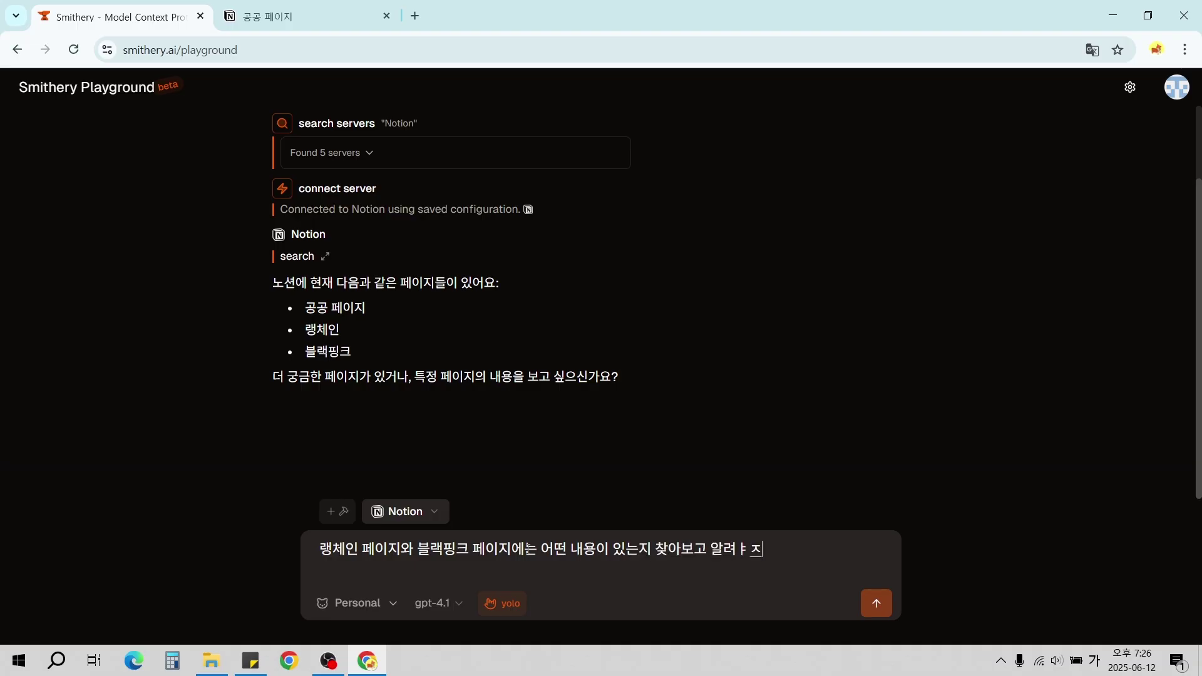
text(줘)
key(Return)
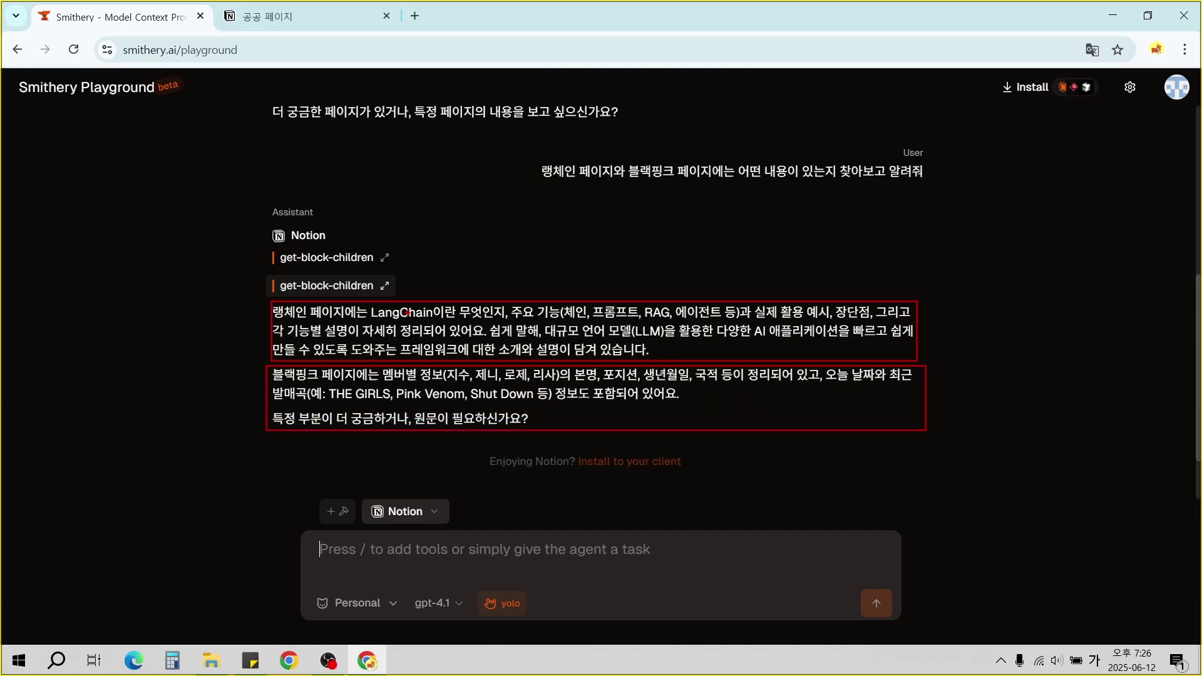
Open the 랭체인 page in Notion and read through its LangChain content.
click(263, 16)
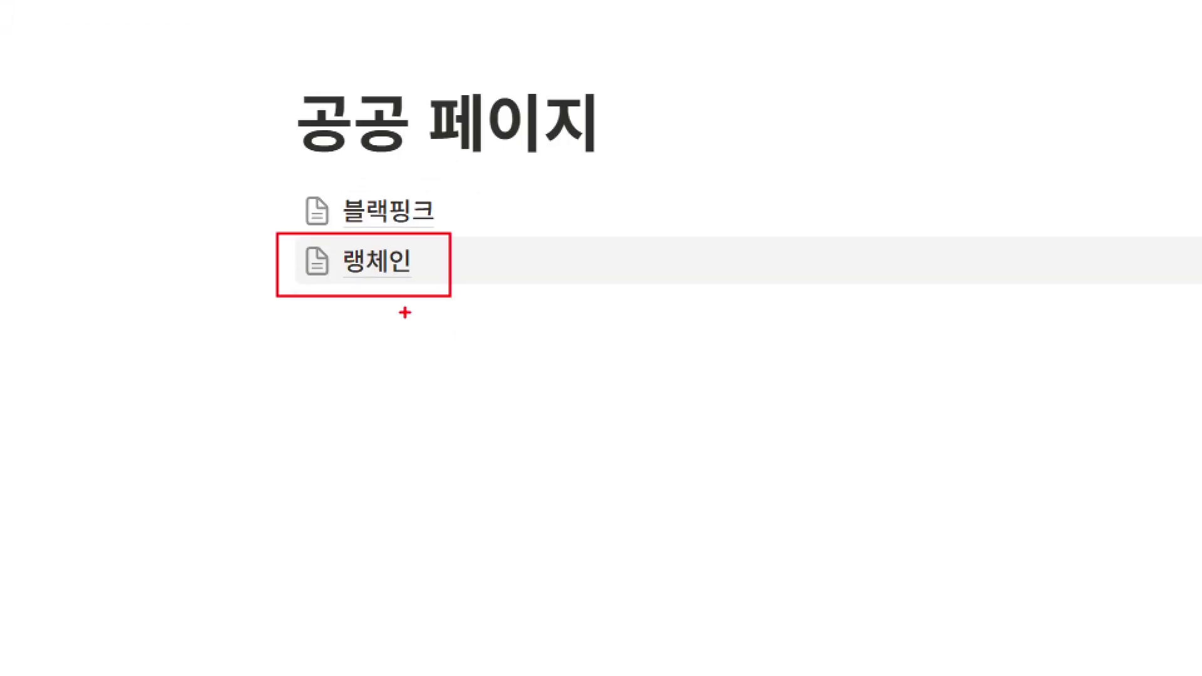
click(359, 270)
drag(330, 224, 765, 483)
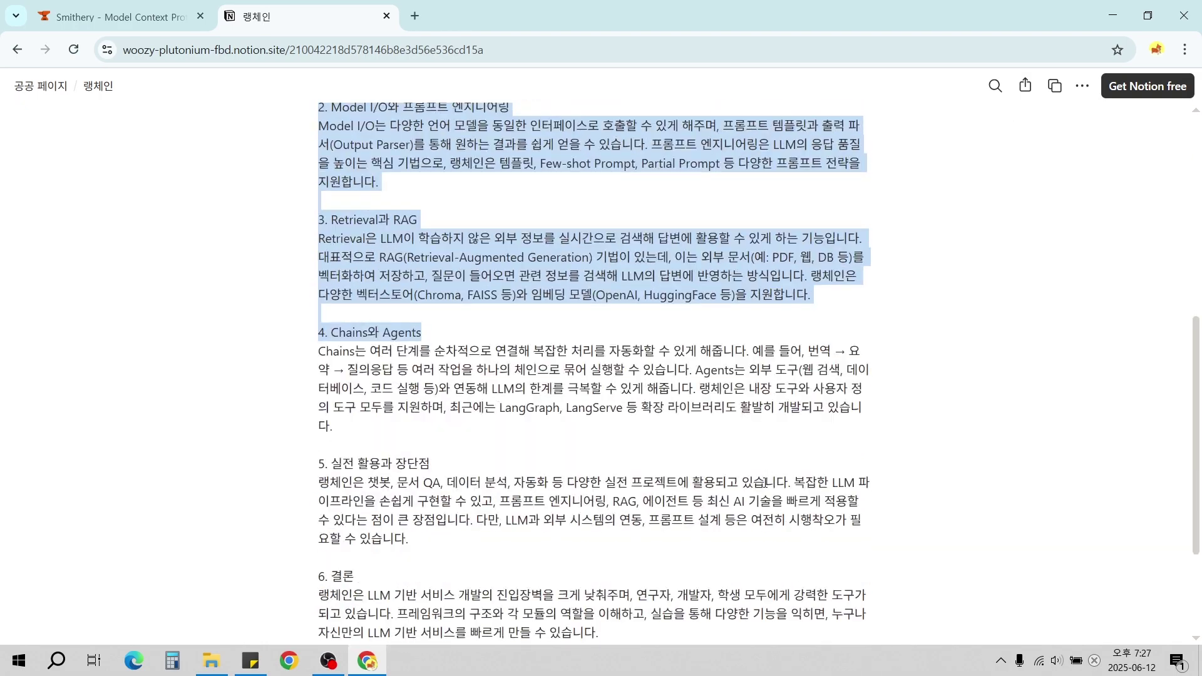
scroll(766, 482, down, 3)
click(334, 330)
scroll(334, 330, up, 10)
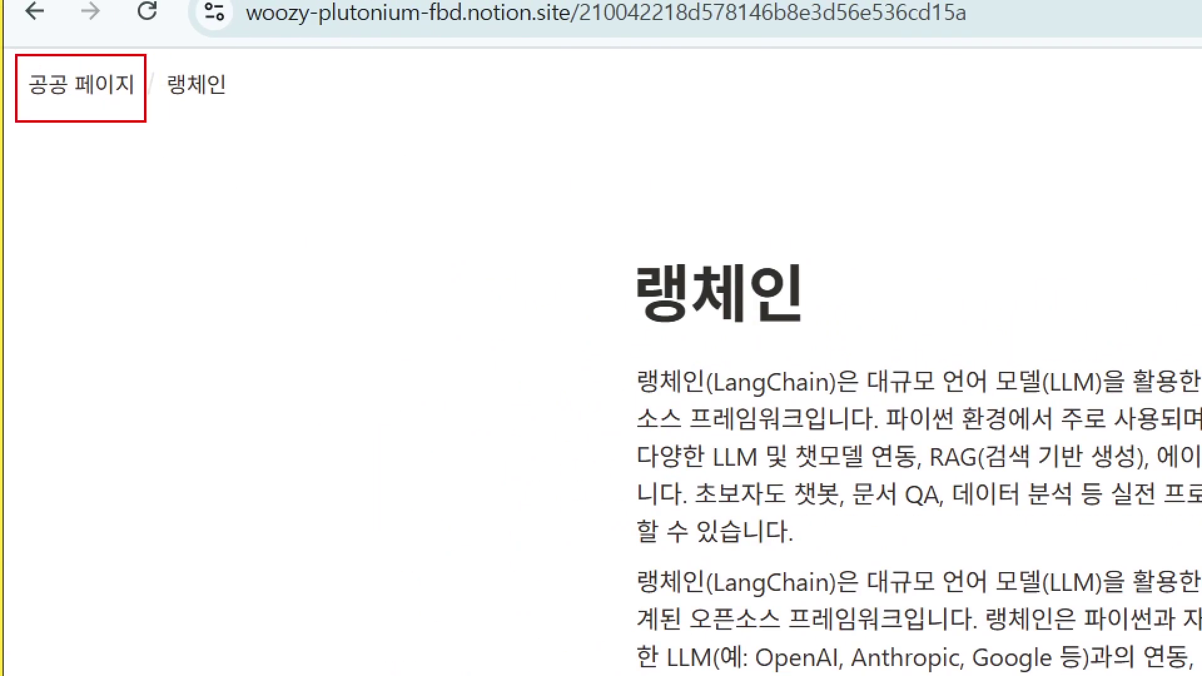
Go back to 공공 페이지 and open the 블랙핑크 page with its member list.
click(73, 90)
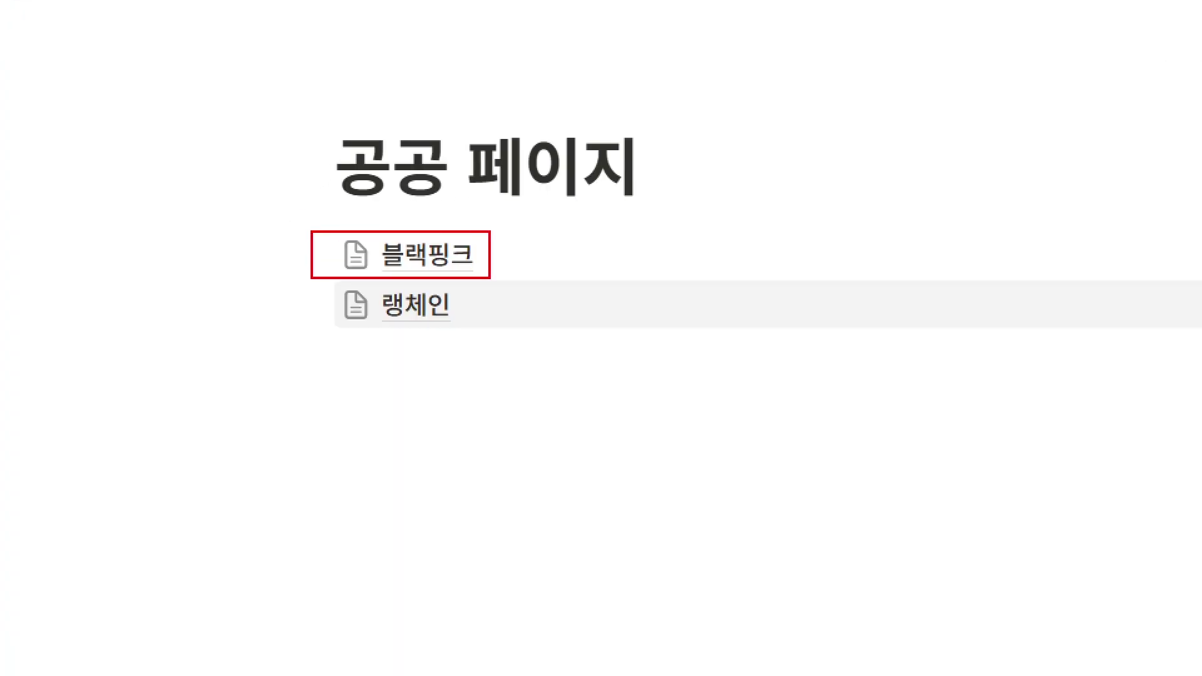
click(410, 255)
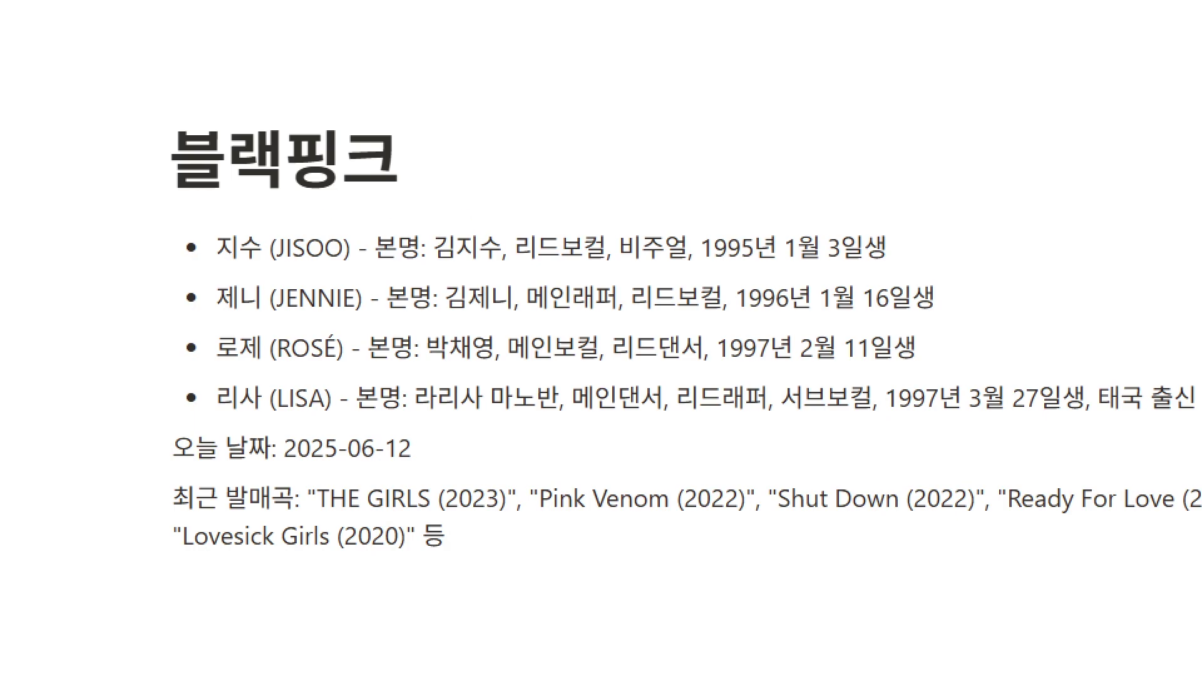
mouse_move(157, 208)
mouse_down()
mouse_move(711, 401)
mouse_move(998, 436)
mouse_up()
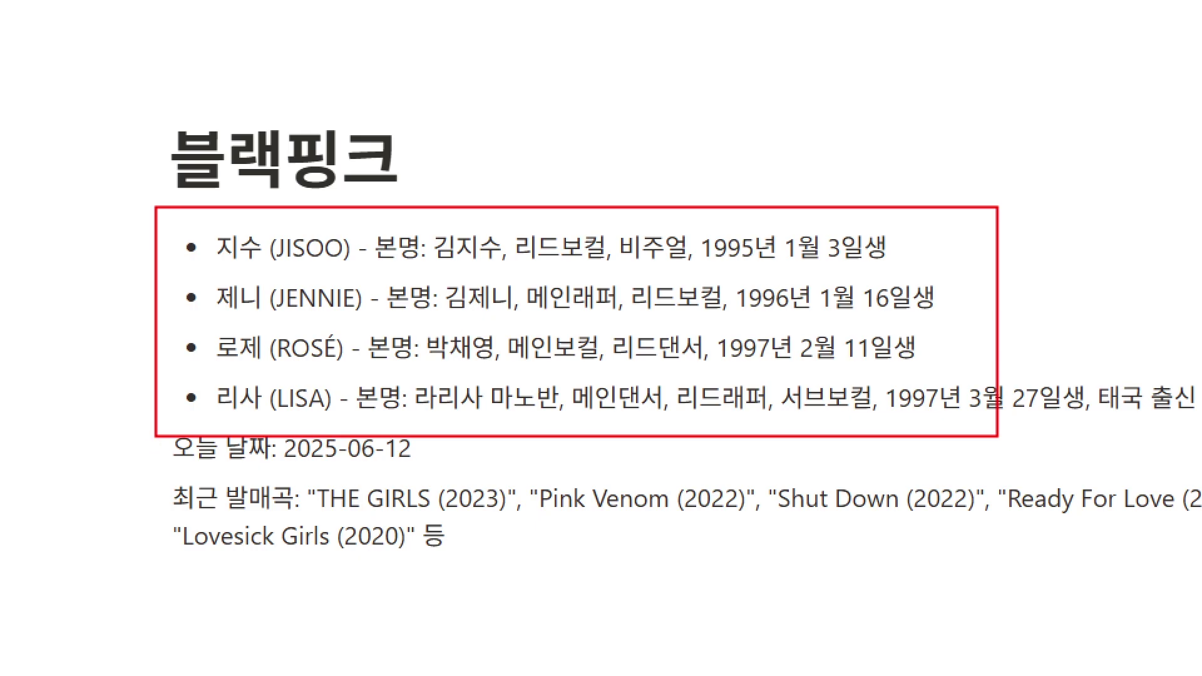
key(Escape)
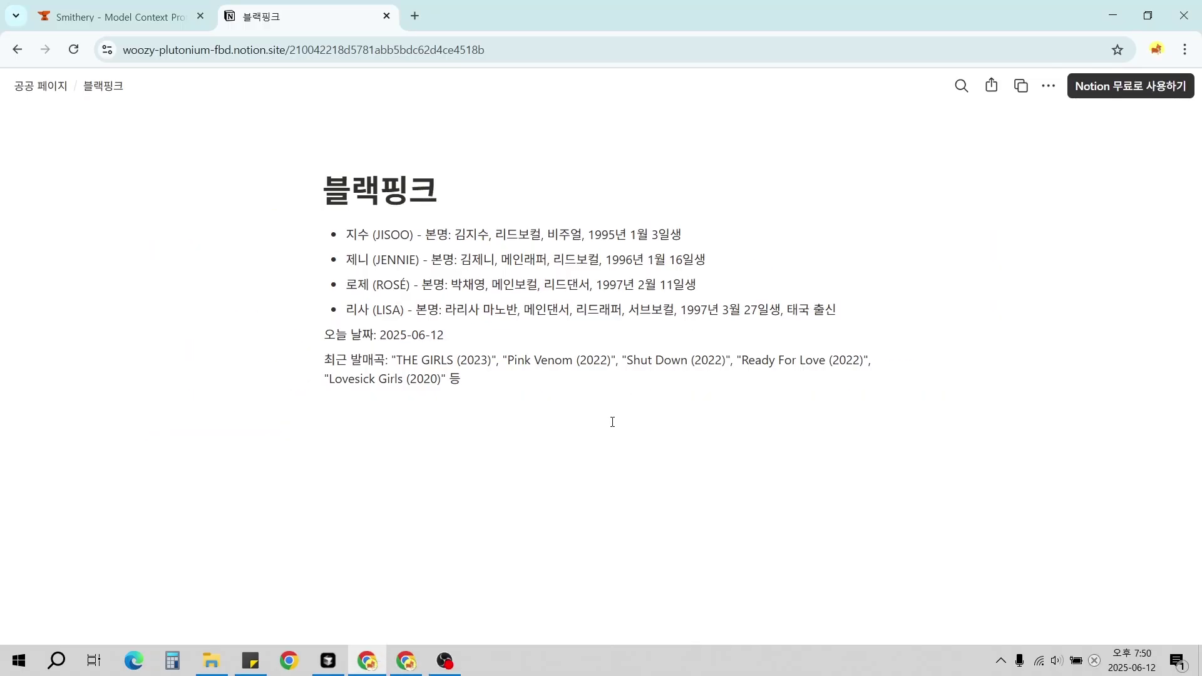
key(ctrl+1)
drag(1, 67, 73, 106)
Return from the 블랙핑크 page to the 공공 페이지 parent page.
key(Escape)
click(82, 116)
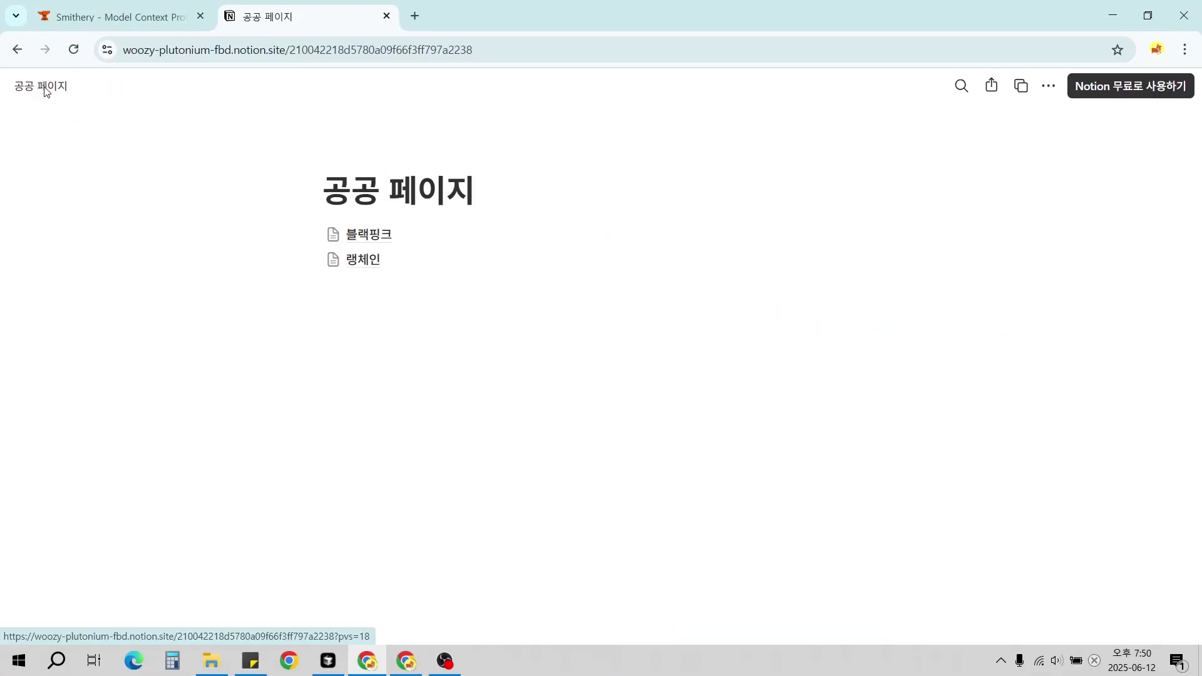
key(ctrl+1)
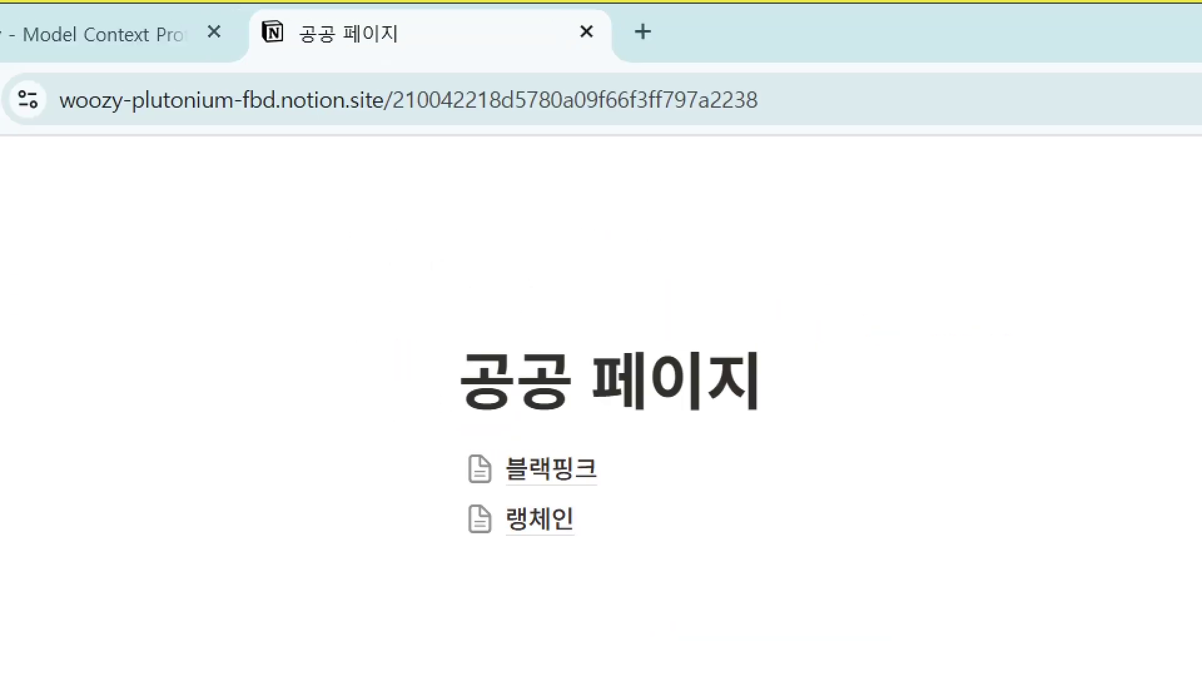
mouse_move(396, 72)
mouse_down()
mouse_move(368, 126)
mouse_move(814, 114)
mouse_move(803, 341)
mouse_move(779, 359)
mouse_up()
mouse_move(788, 310)
mouse_down()
mouse_move(780, 358)
mouse_move(831, 372)
mouse_up()
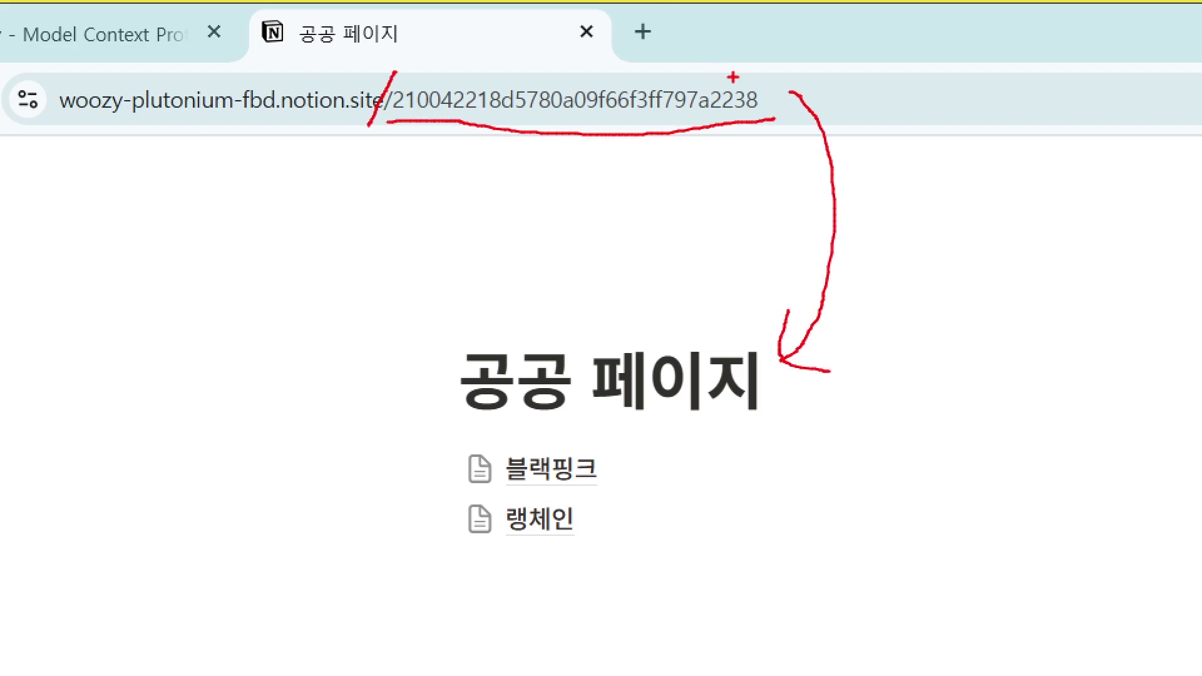
mouse_move(390, 80)
mouse_down()
mouse_move(461, 100)
mouse_move(768, 123)
mouse_up()
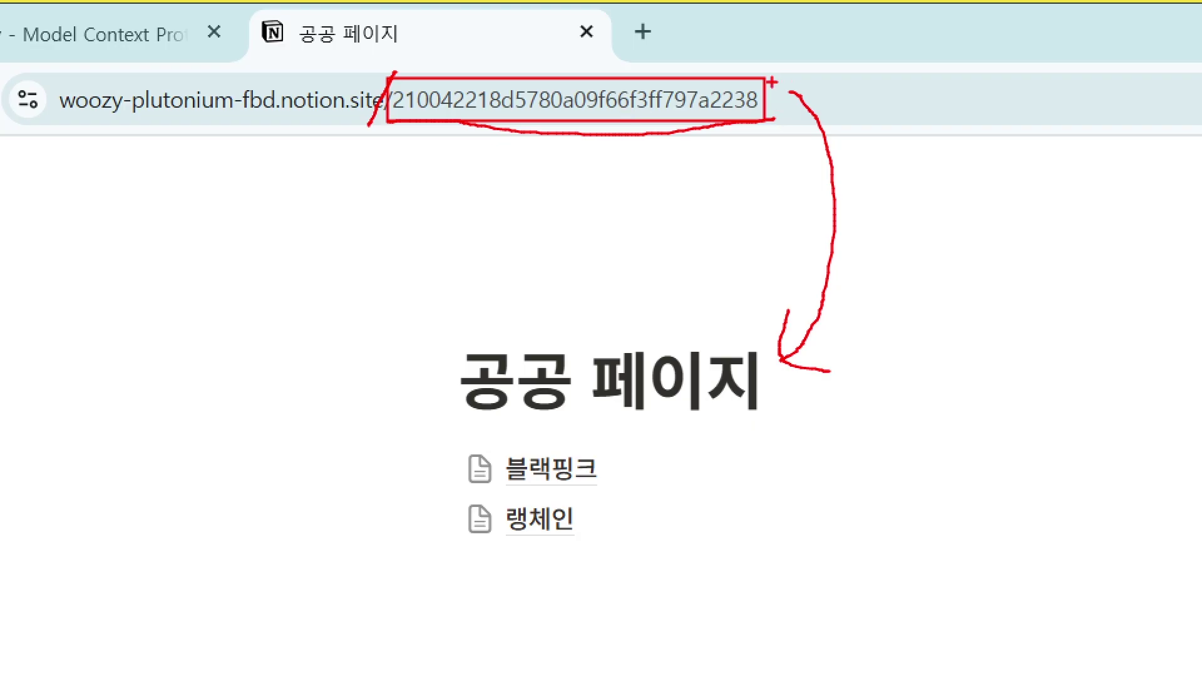
key(Escape)
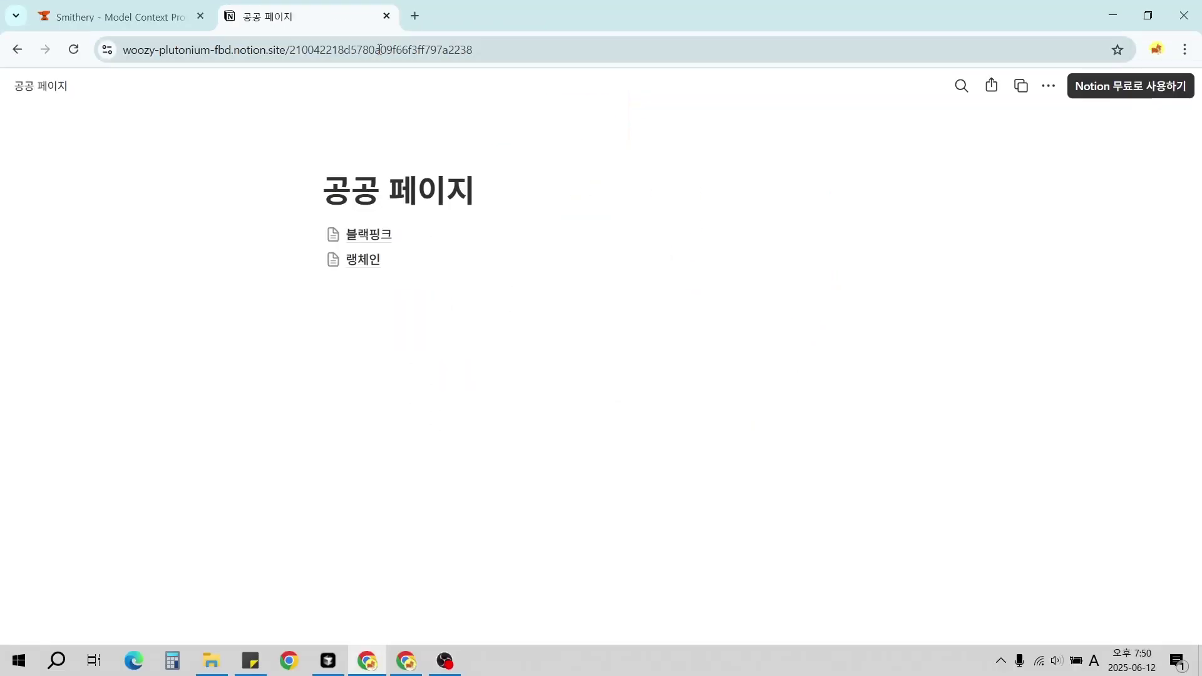
Copy the 공공 페이지 ID from the end of its address.
double_click(401, 53)
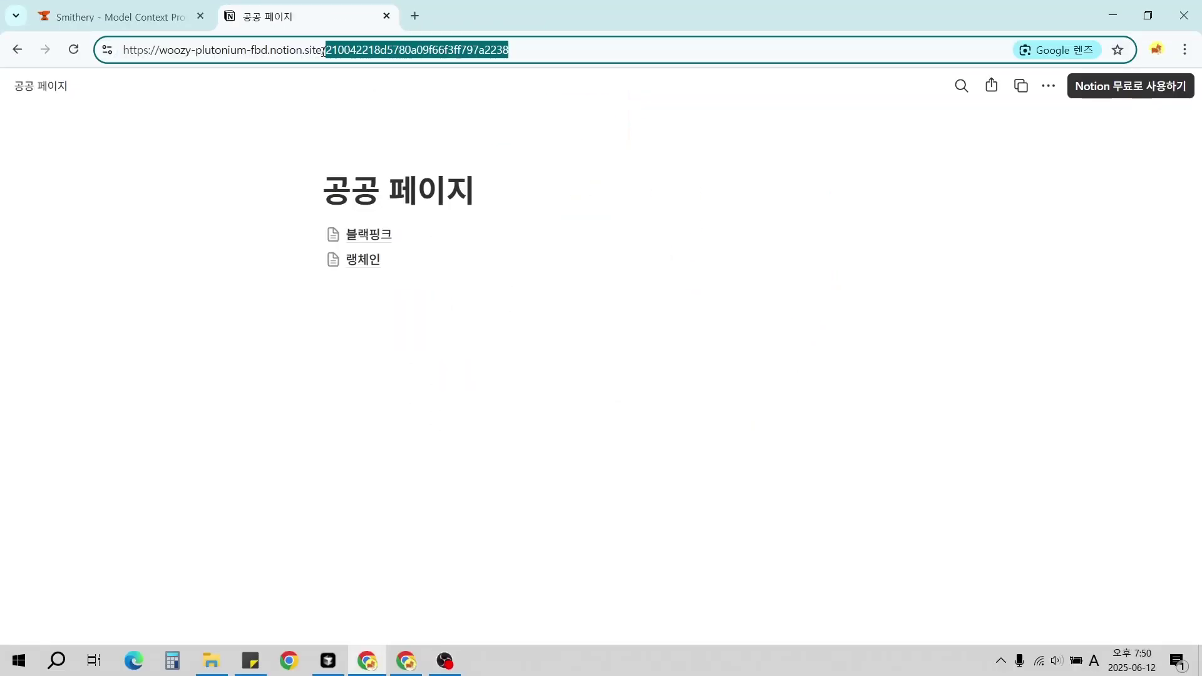
right_click(404, 60)
click(463, 190)
Paste the page ID and send '노션 페이지에 MCP 라는 이름을 갖진 페이지 생성해줘' to the agent.
click(113, 17)
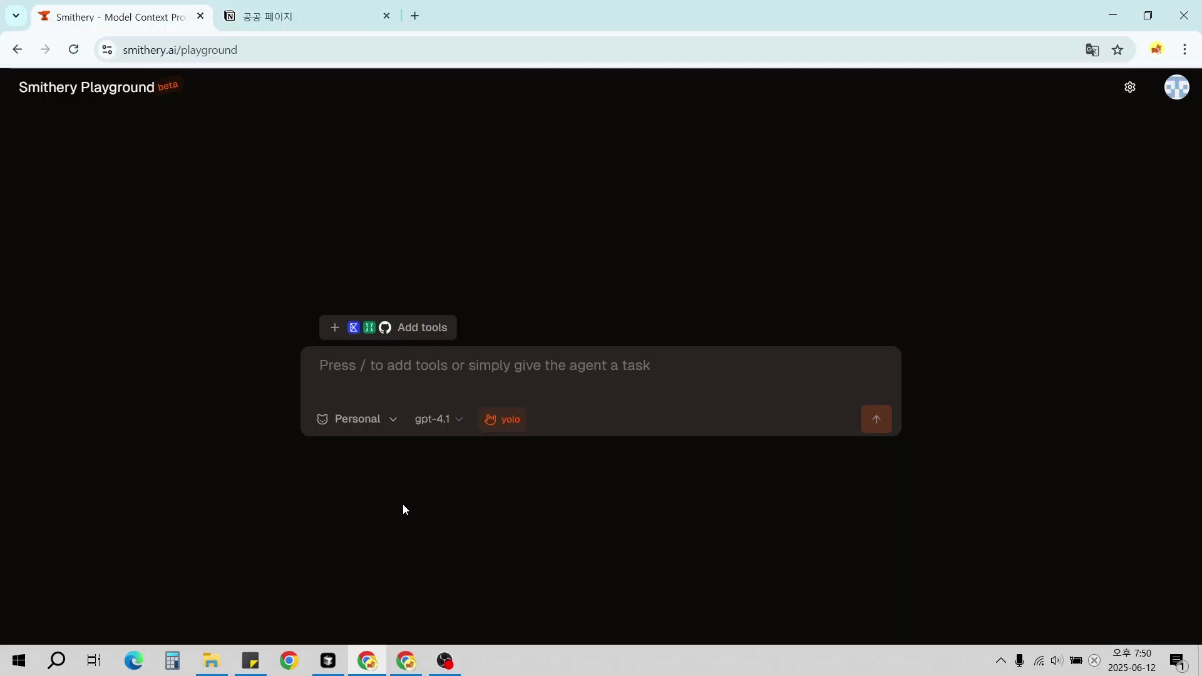
click(415, 367)
key(ctrl+v)
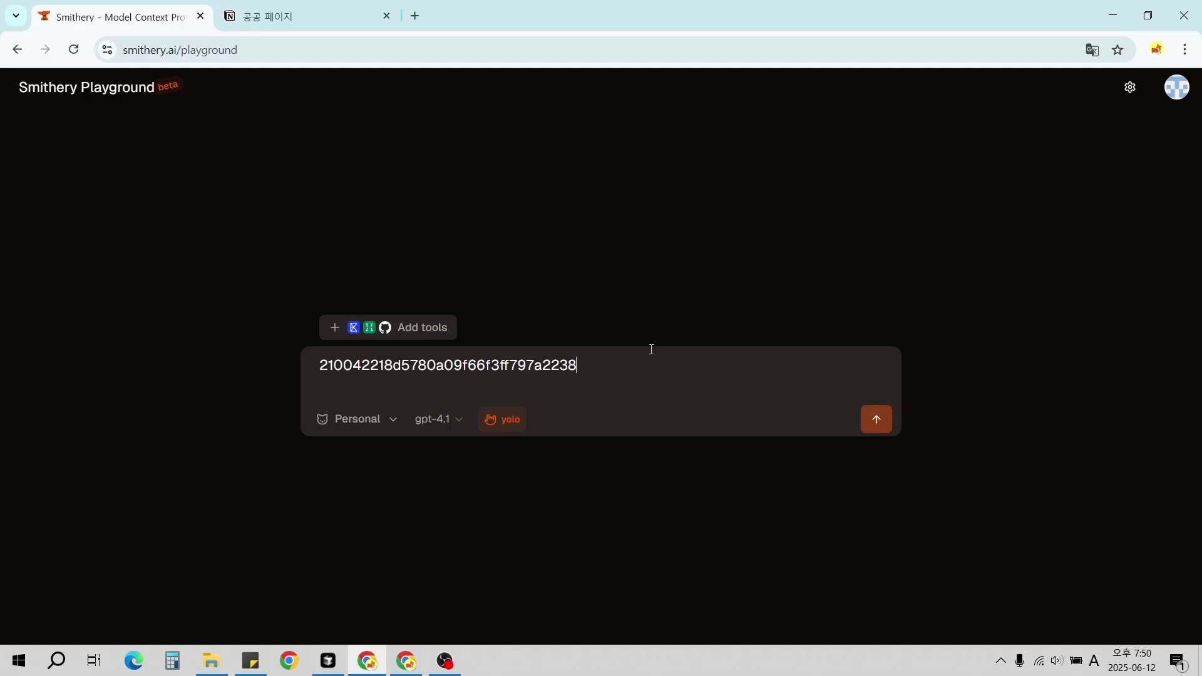
key(Hangul)
text(노션 페이지에)
key(Hangul)
text(M)
text(CP frame)
key(BackSpace)
key(BackSpace)
key(BackSpace)
key(BackSpace)
key(Hangul)
text(라는 이름을 갖)
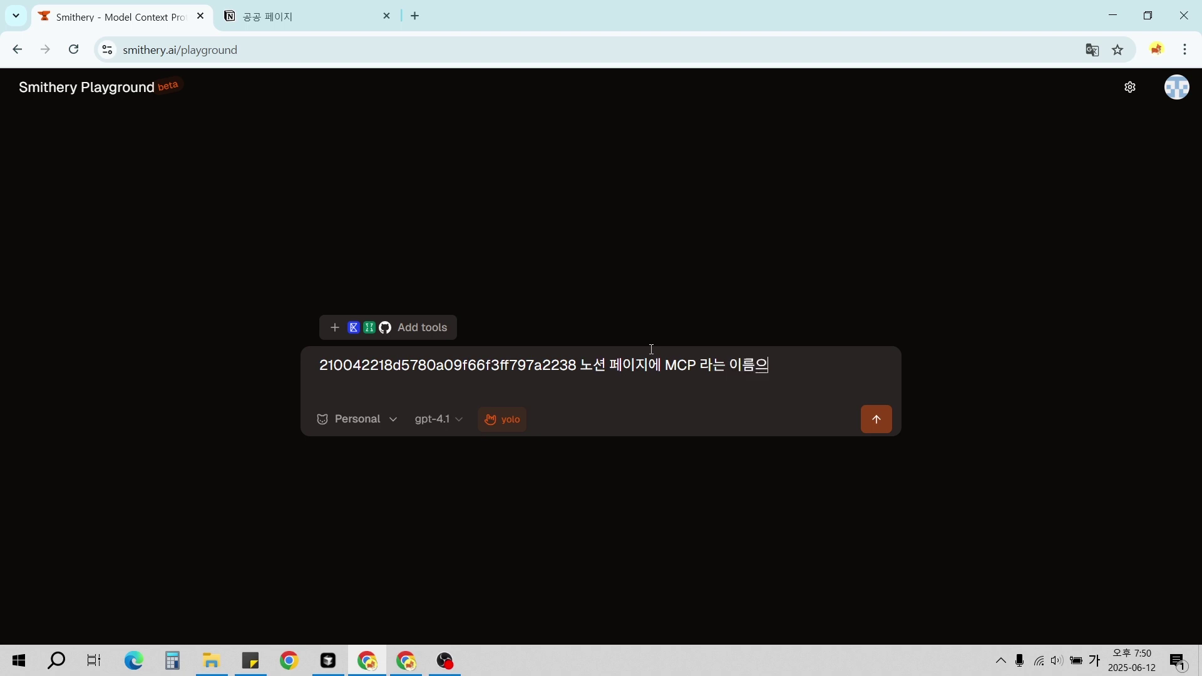
text(진 페이지 생성해주)
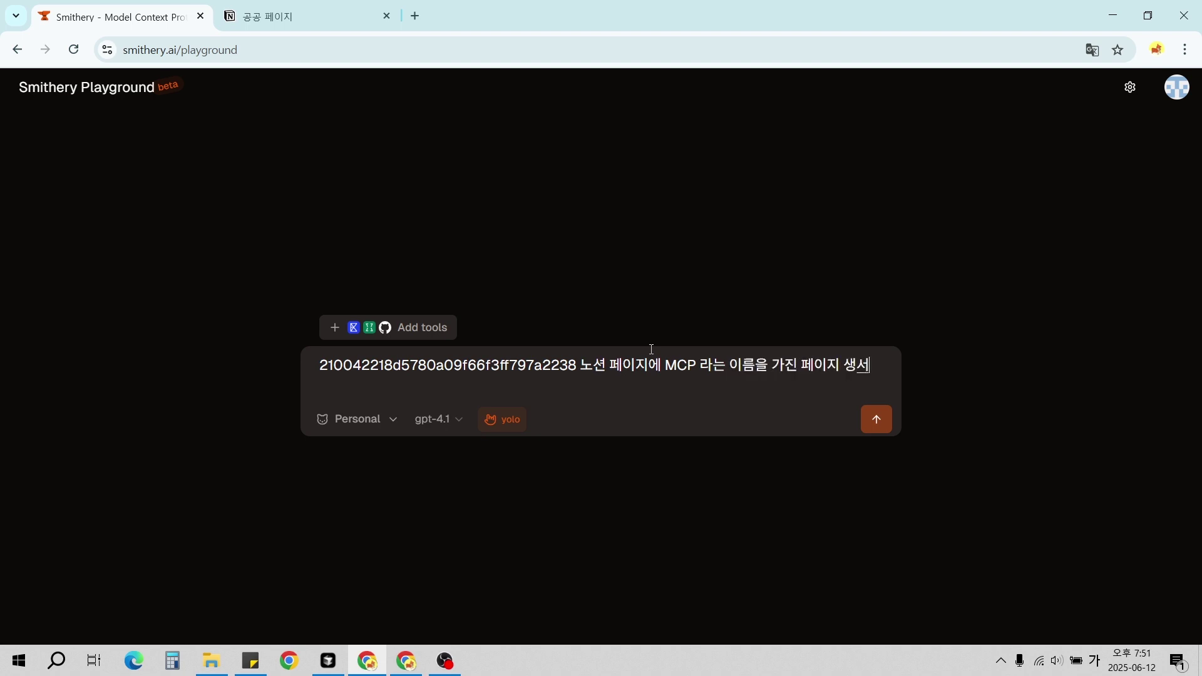
text(줘)
key(Return)
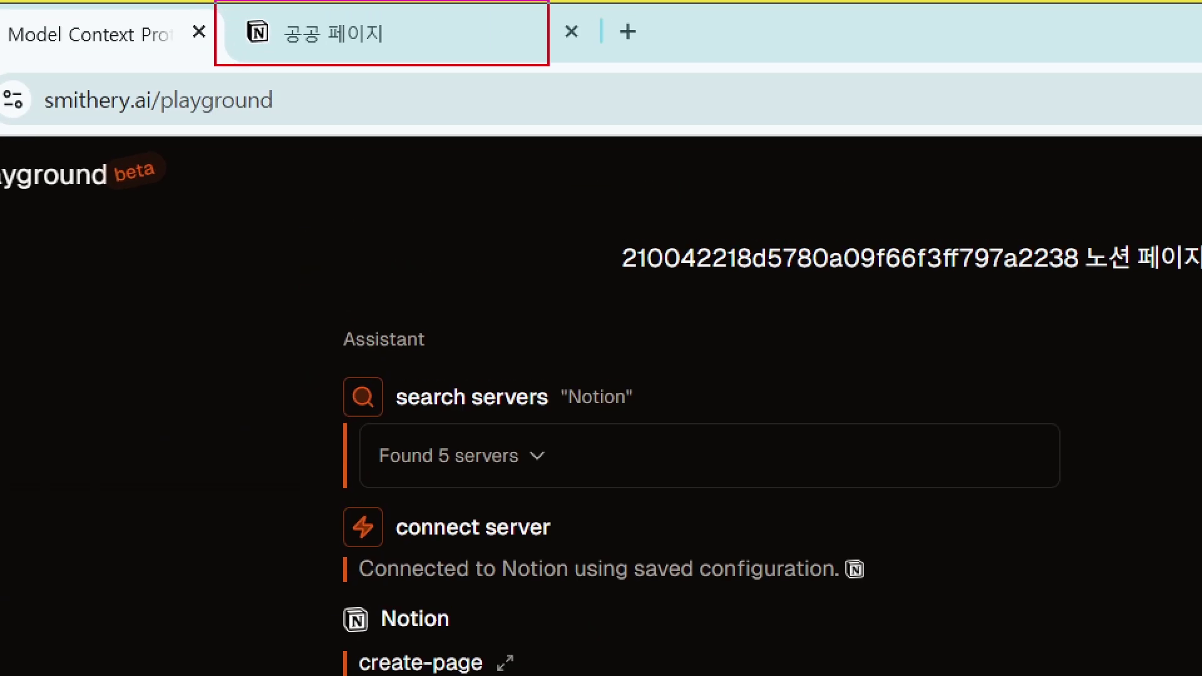
Reload Notion's 공공 페이지 and open the newly created MCP subpage.
click(366, 38)
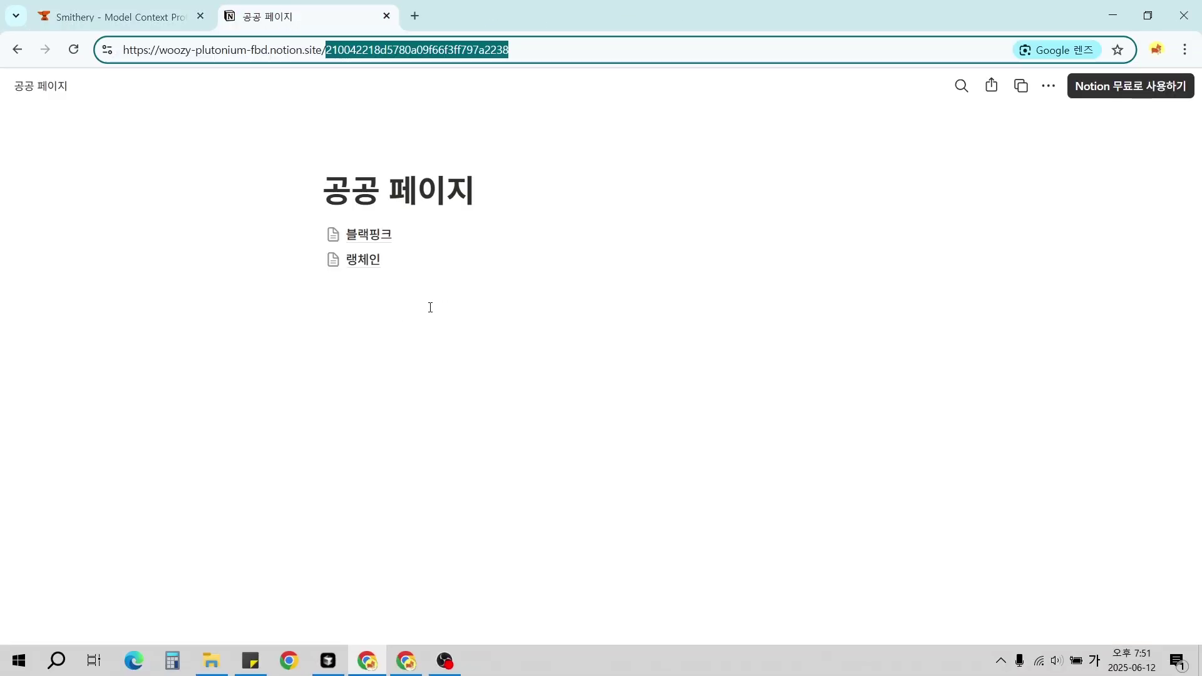
click(73, 50)
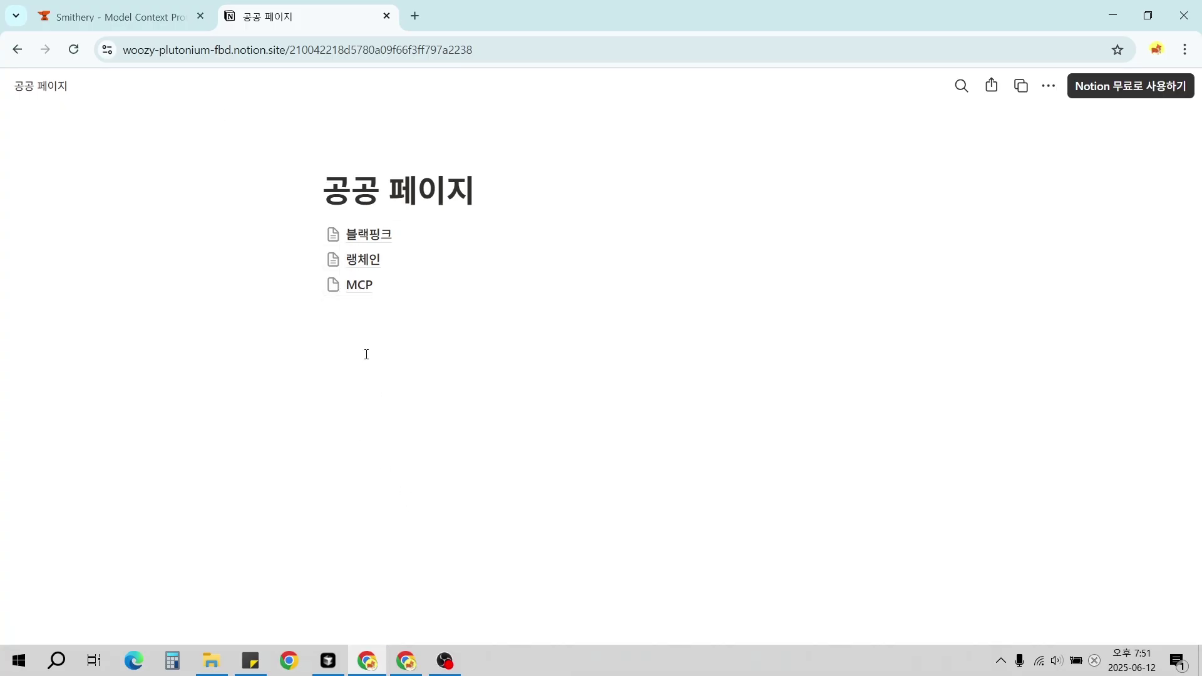
click(354, 288)
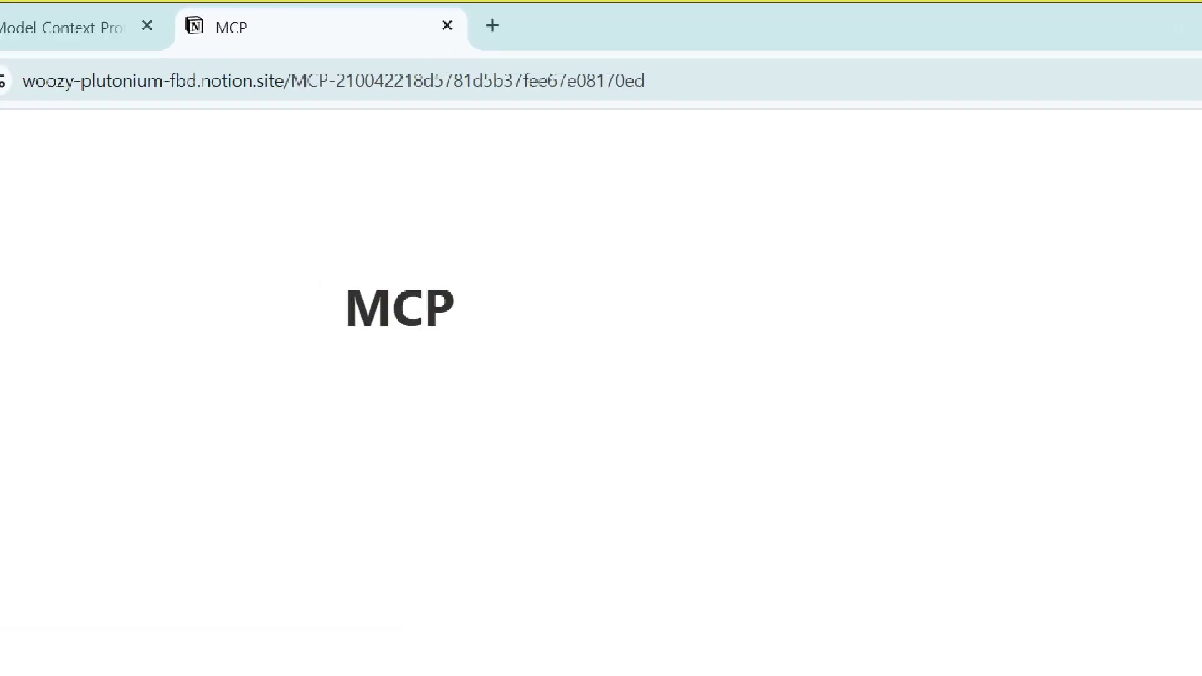
drag(321, 122, 742, 123)
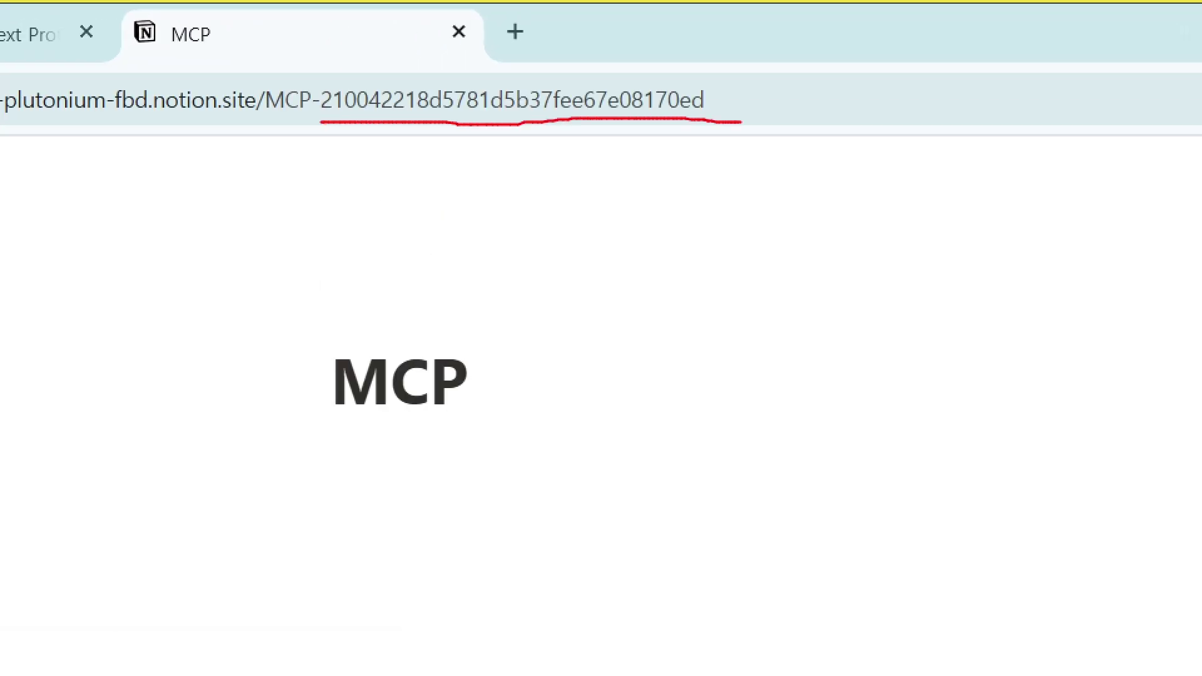
drag(244, 75, 326, 132)
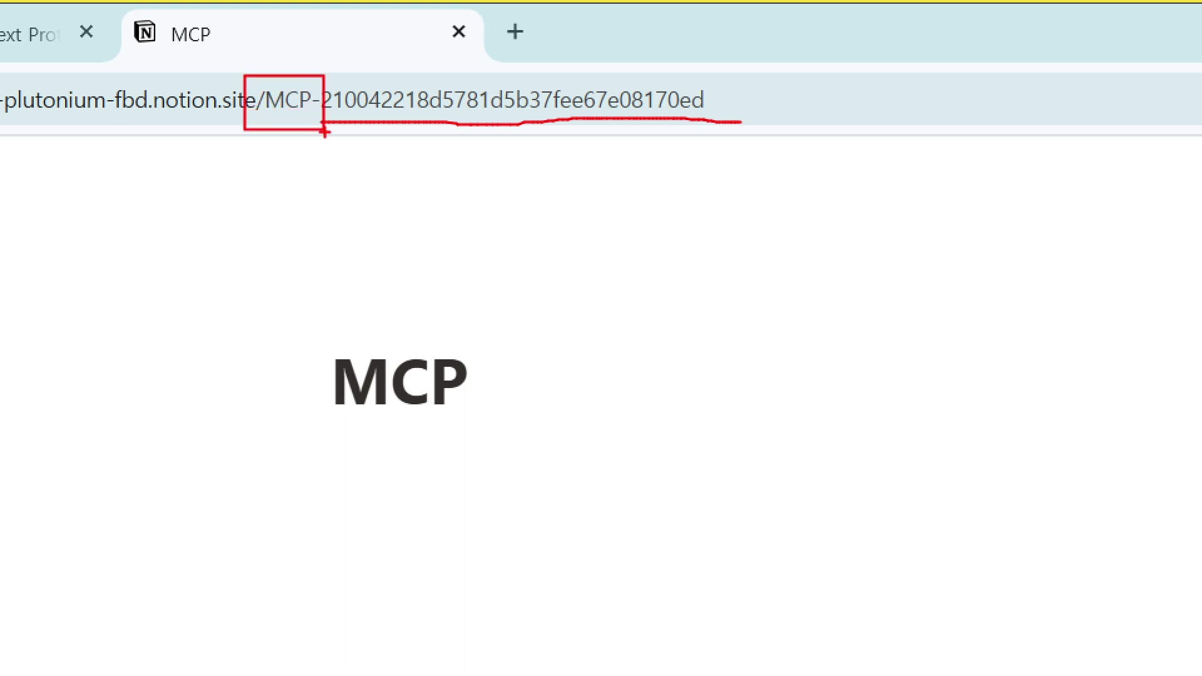
Select the MCP page's ID in the address bar.
click(322, 50)
double_click(358, 52)
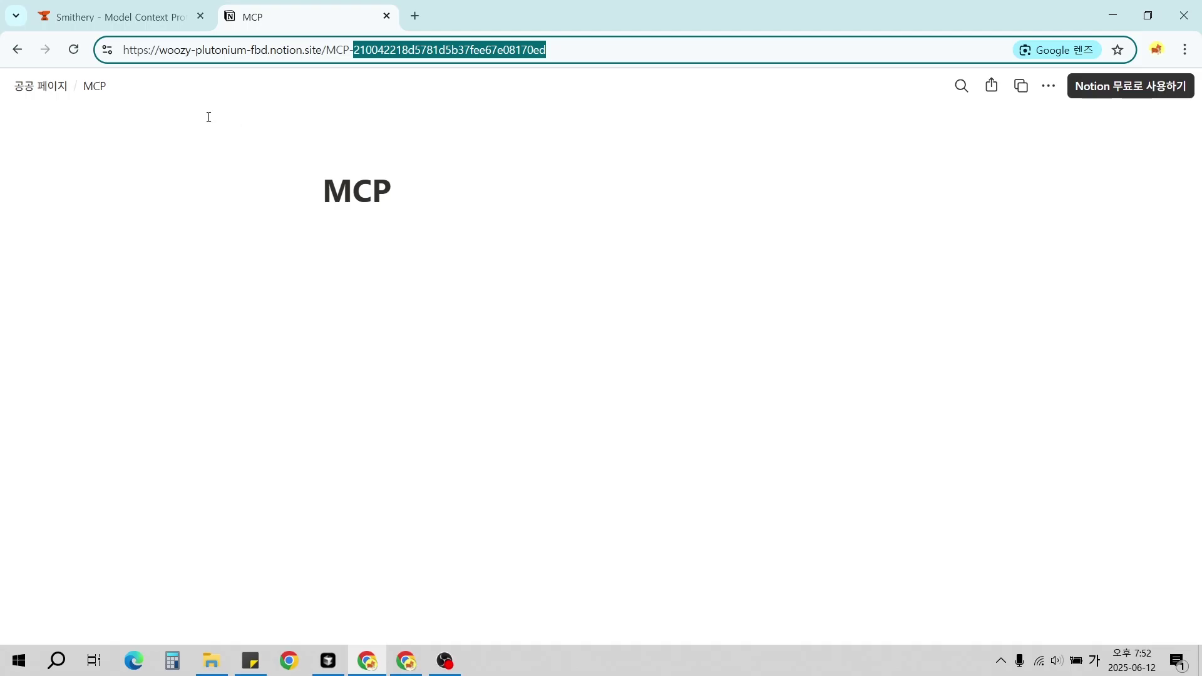
drag(46, 3, 198, 34)
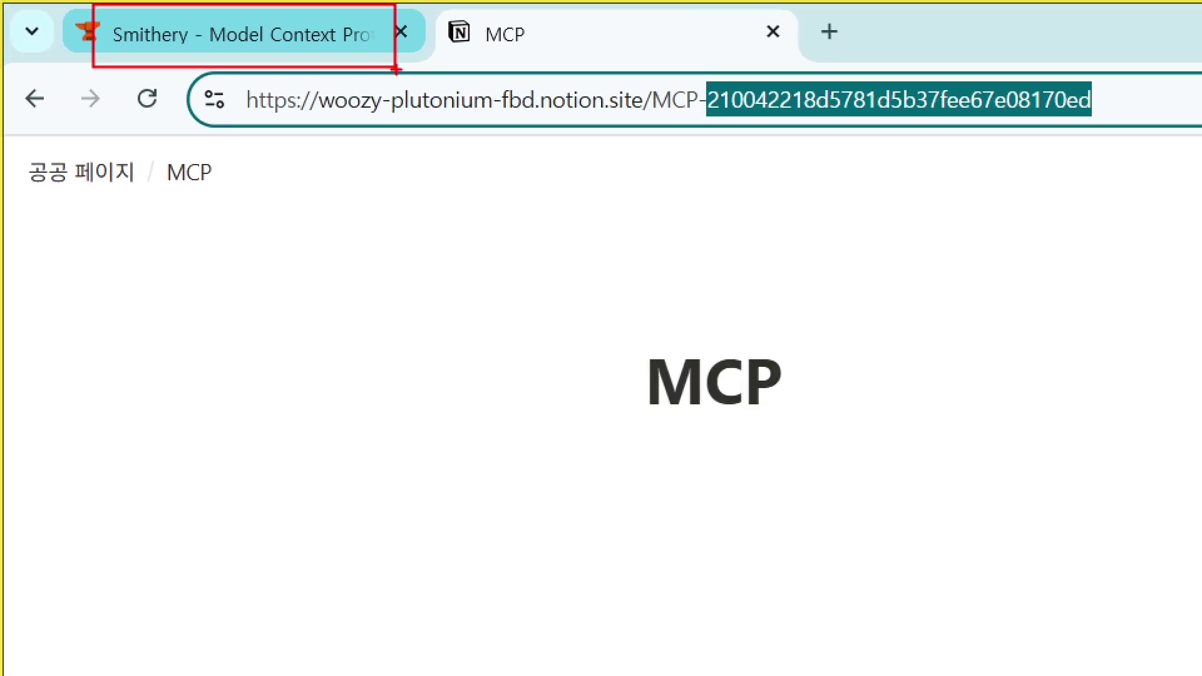
Send the agent the pasted MCP page ID with a Korean request to summarise MCP information onto that page.
click(350, 34)
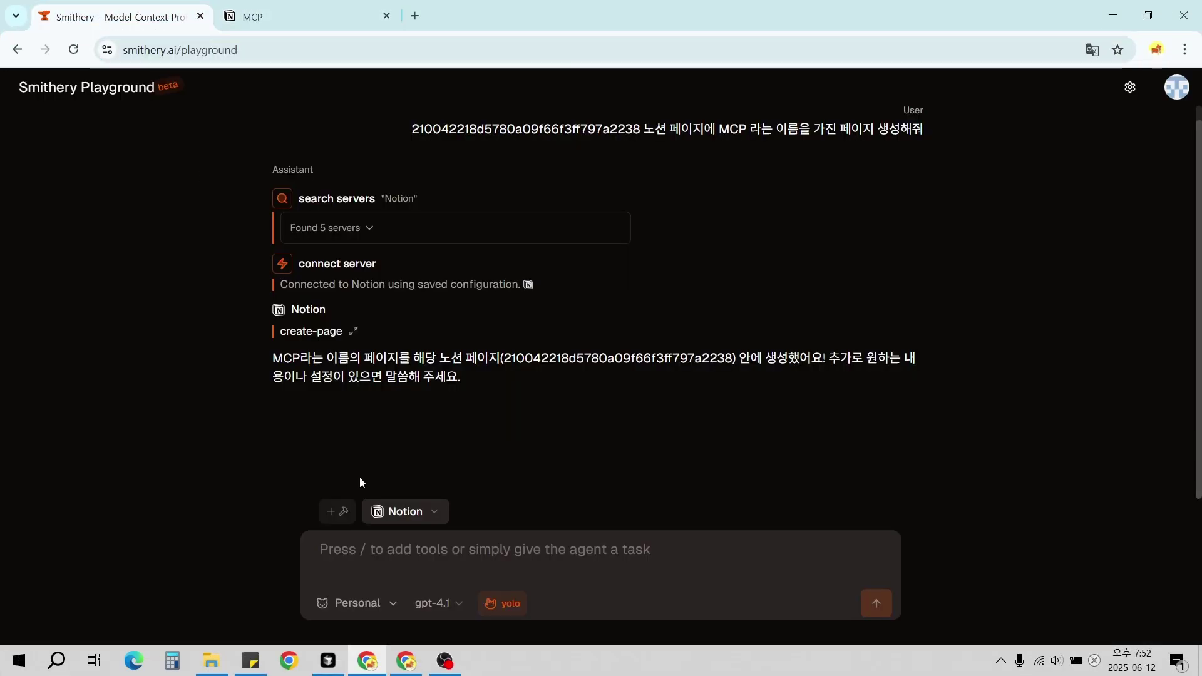
key(ctrl+v)
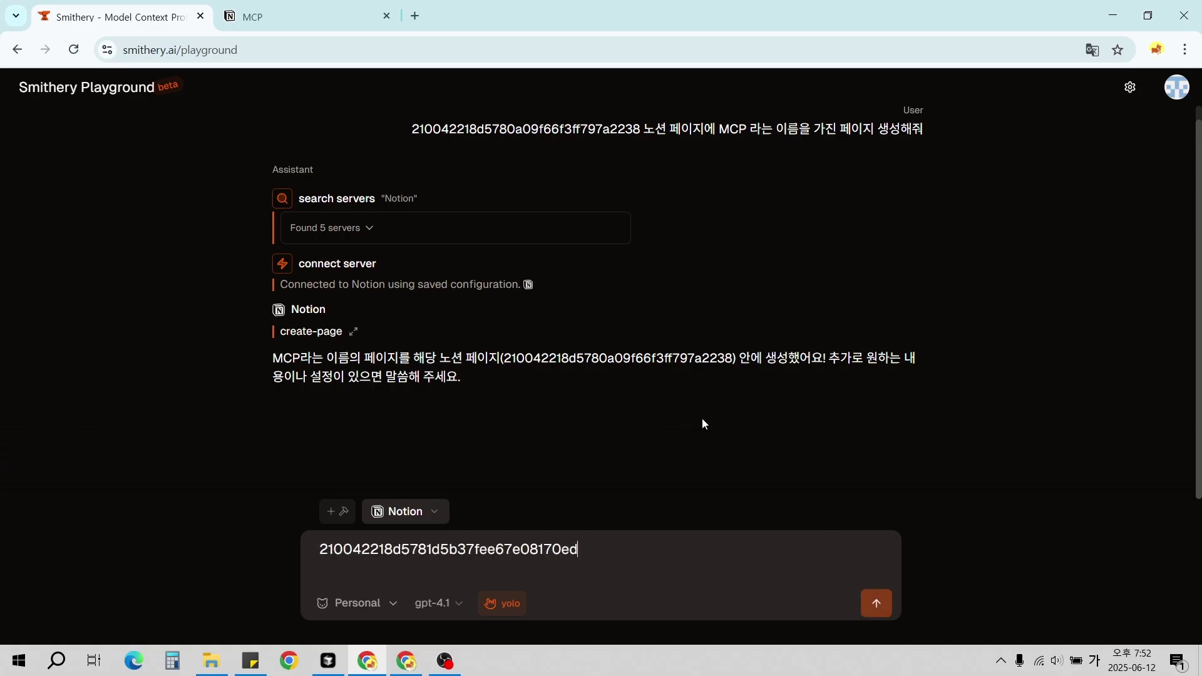
text(페이지에)
key(Hangul)
text(MCP)
text(와 )
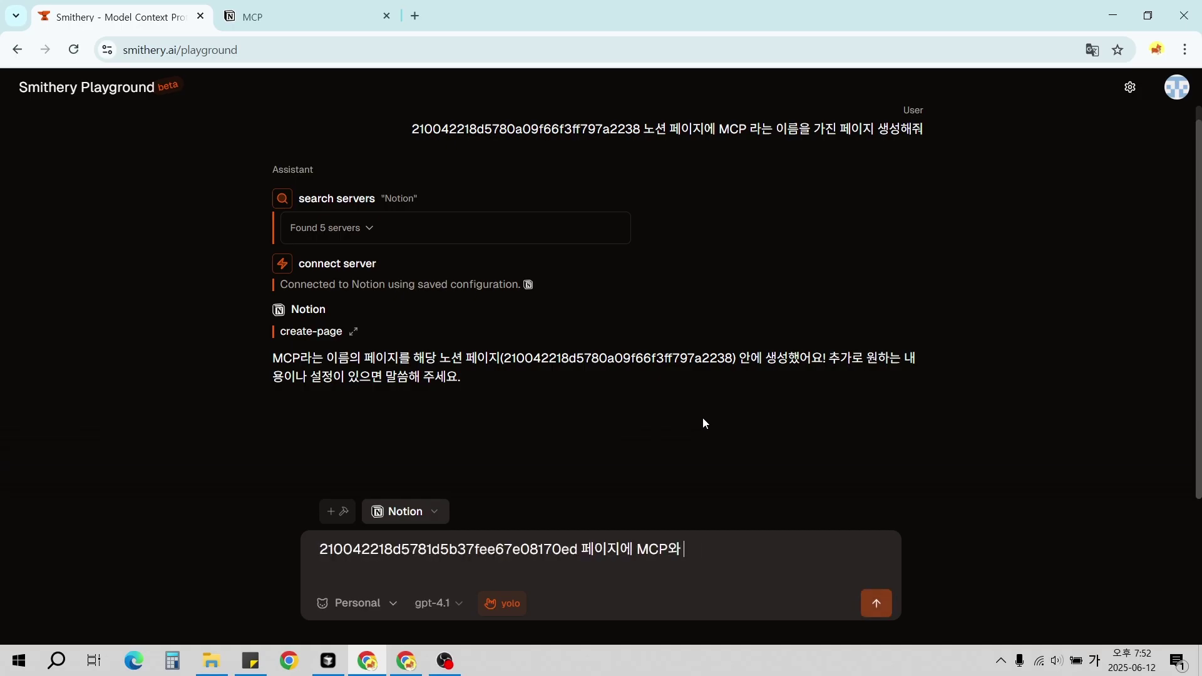
text(관련된 정보를 요약해서 )
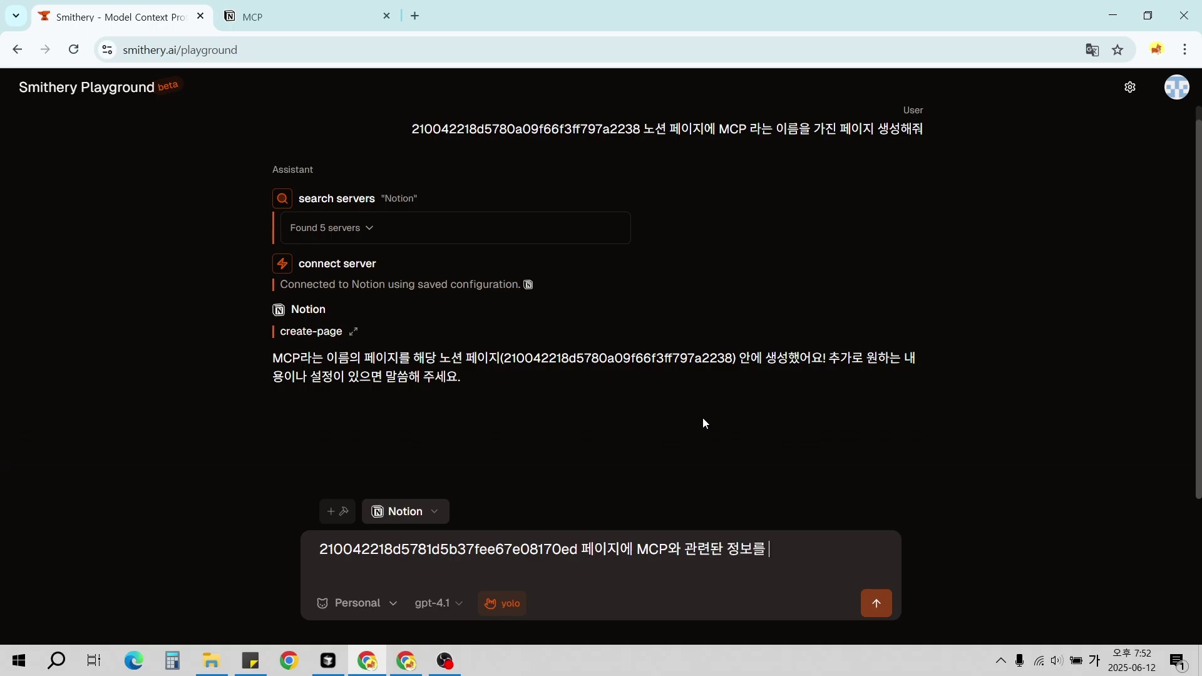
text(추가해줘)
key(Return)
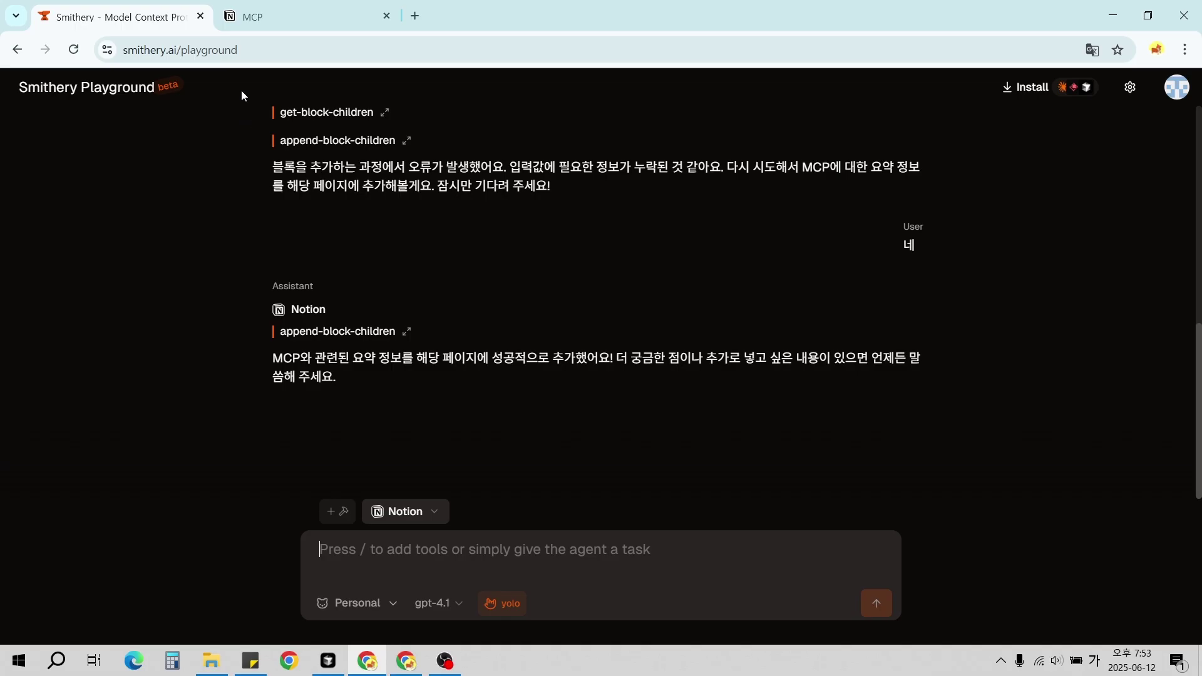
Reload the MCP page in Notion and select the new Model Context Protocol paragraph to check it.
click(280, 14)
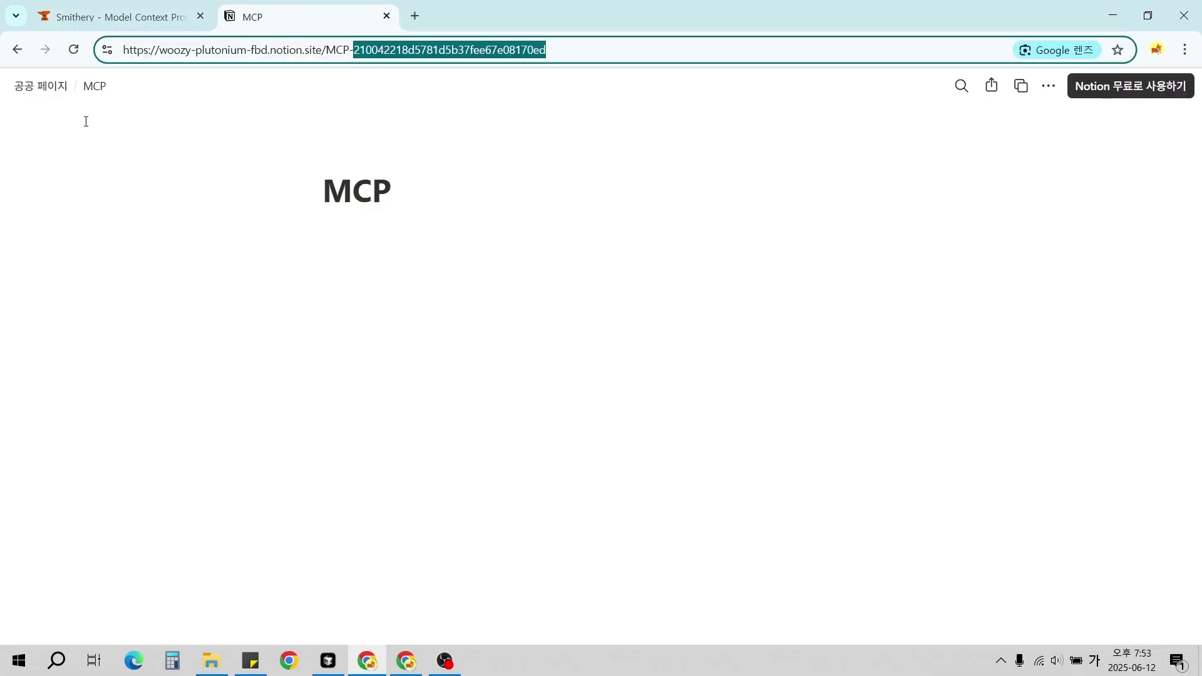
click(73, 50)
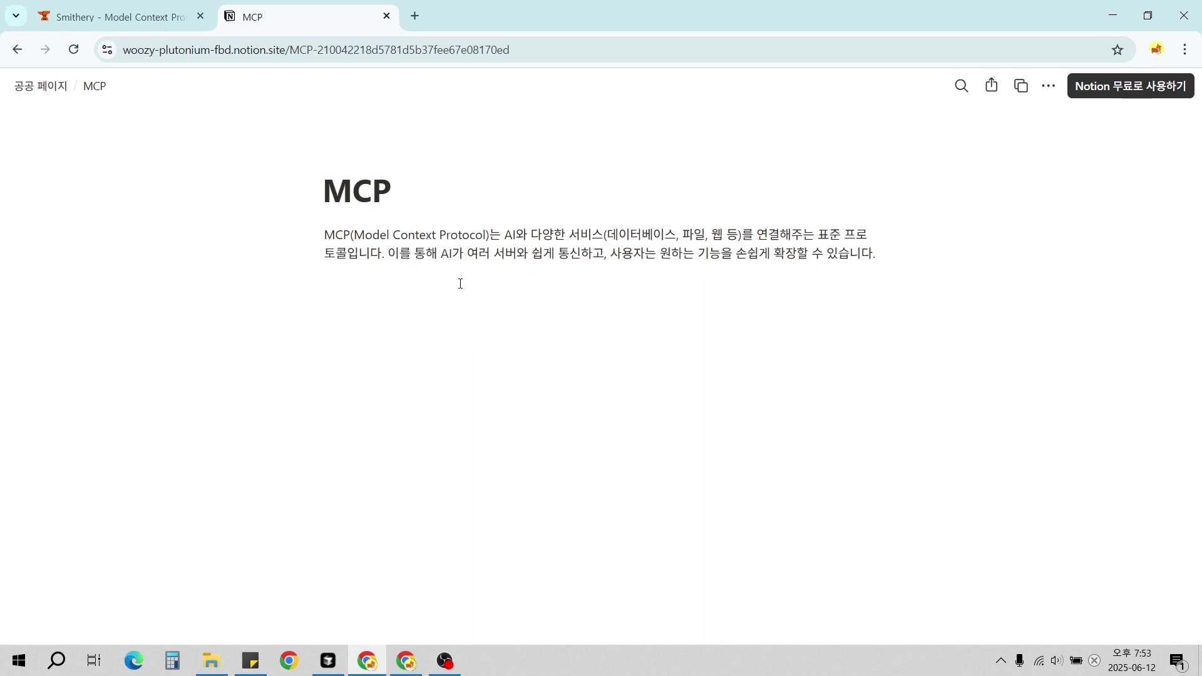
drag(843, 263, 314, 241)
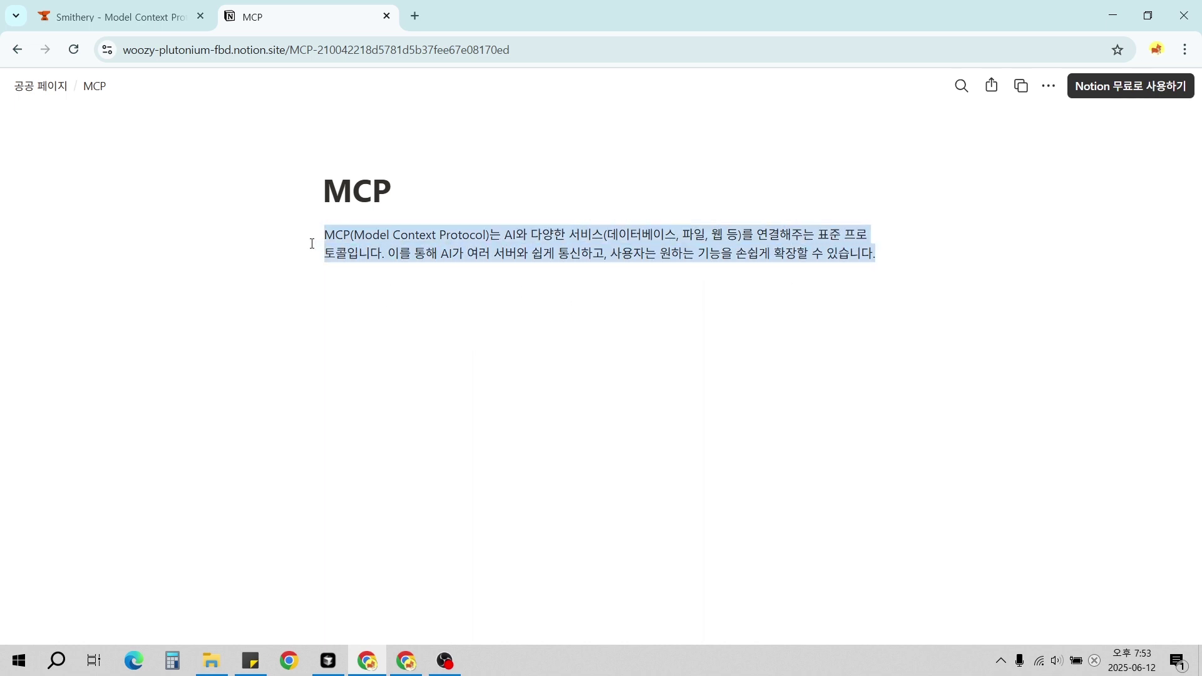
click(502, 532)
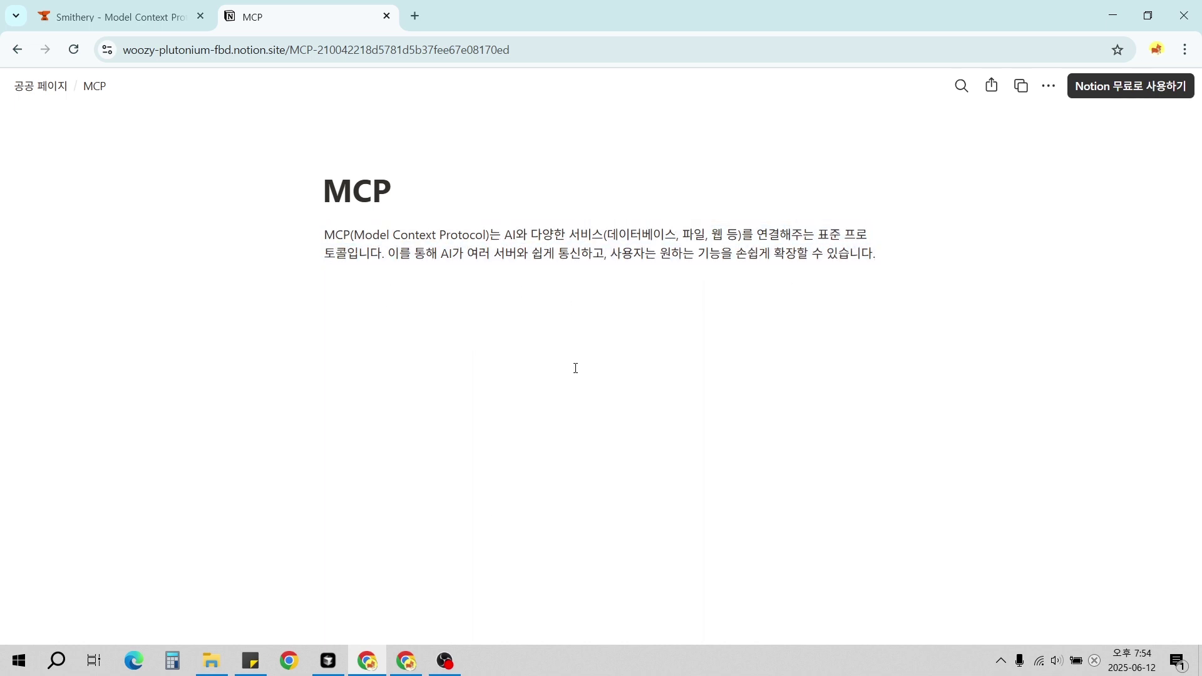